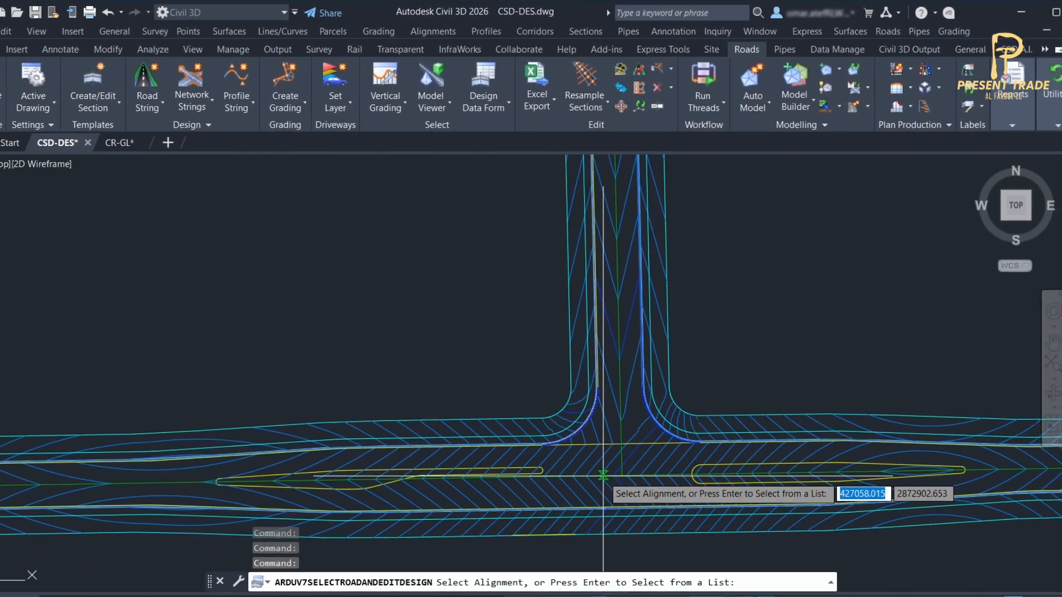
# Open the design data of the RD-1 main road alignment and select its REB polyline widening variation.
pyautogui.click(618, 523)
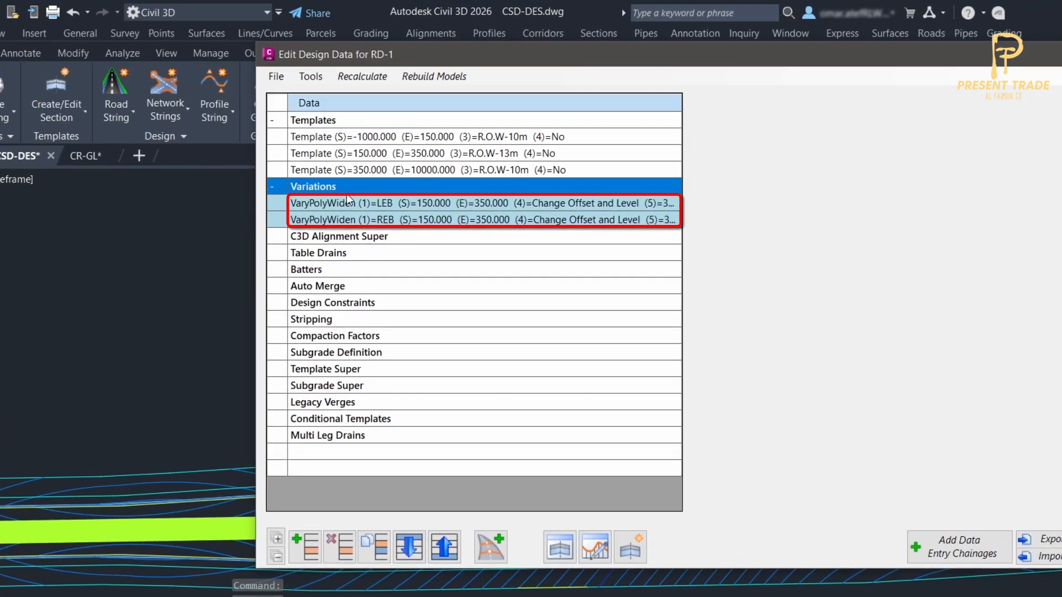
pyautogui.click(349, 208)
pyautogui.click(351, 220)
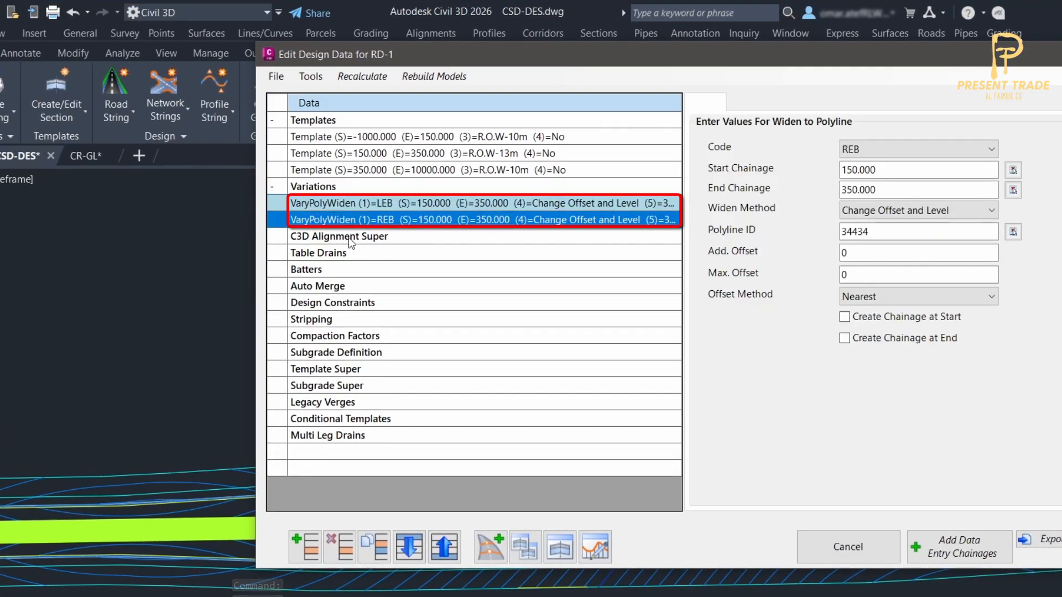
# Start a custom variation at the end of the Variations list using "Insert - Add Median Edge Codes".
pyautogui.click(306, 550)
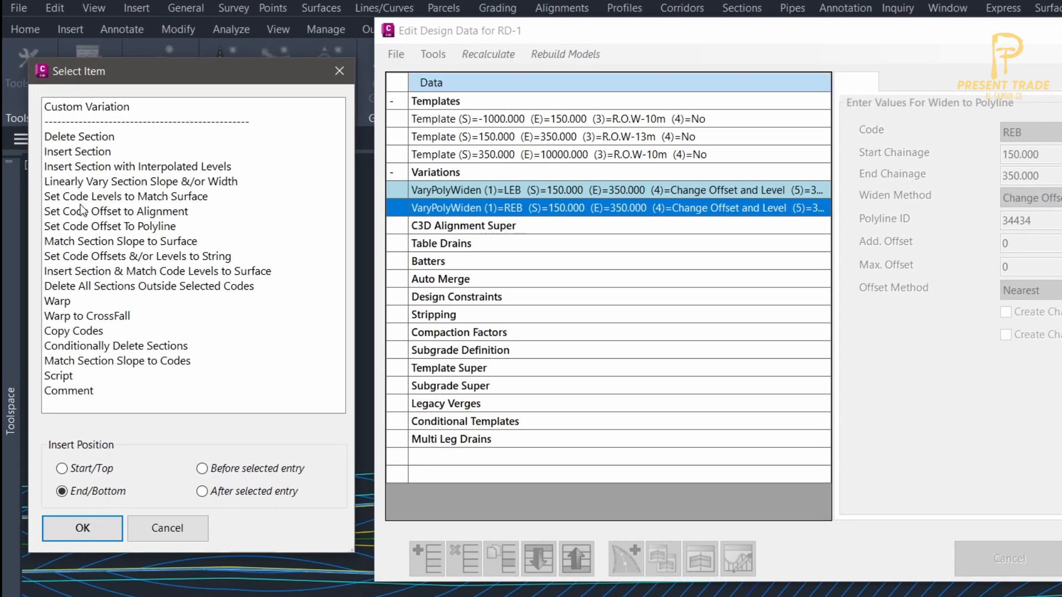
pyautogui.click(75, 108)
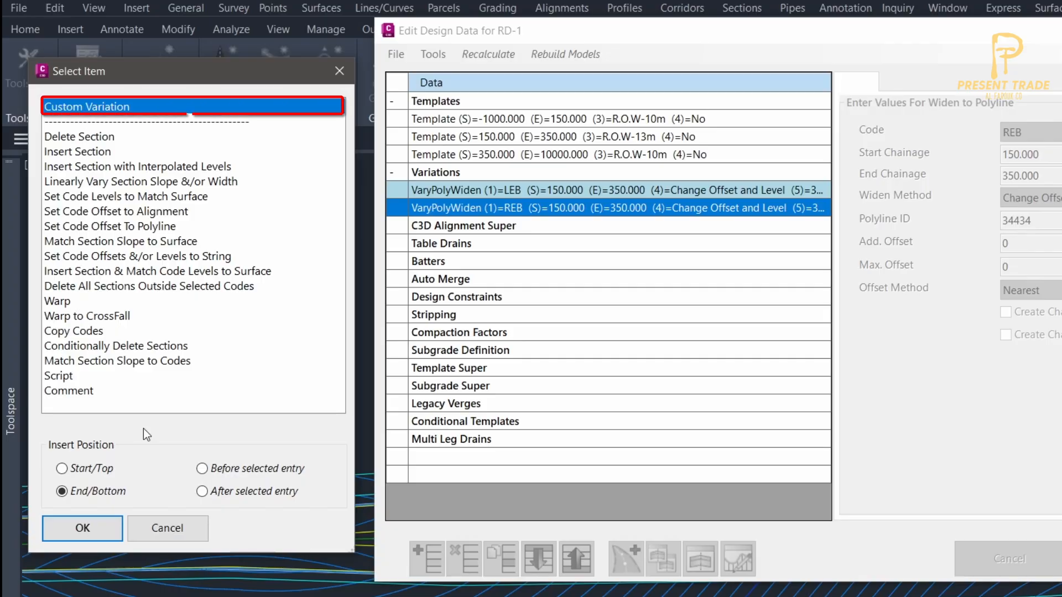
pyautogui.click(101, 528)
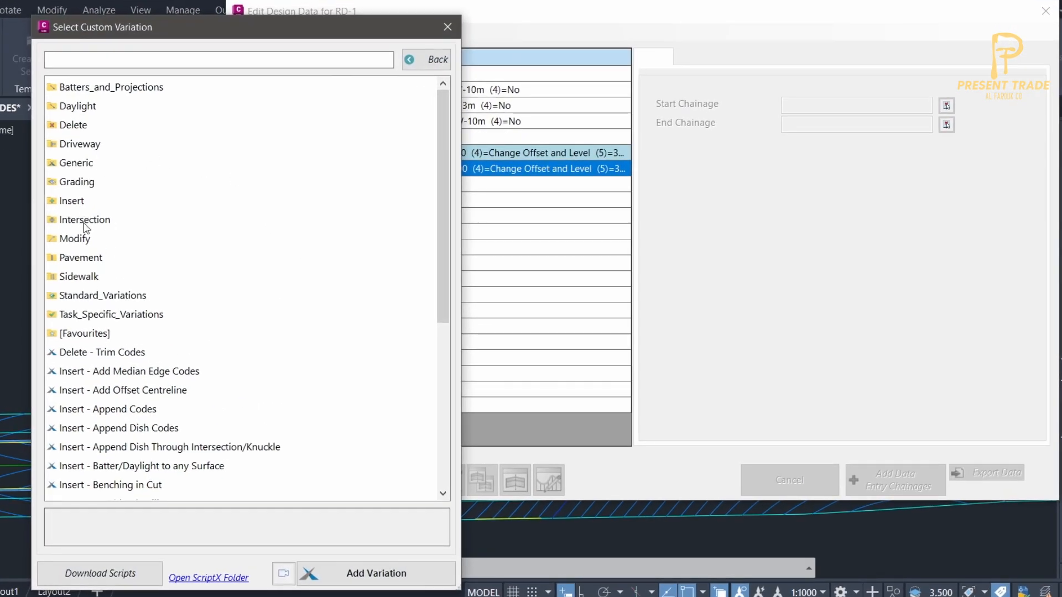
pyautogui.scroll(-5, 86, 228)
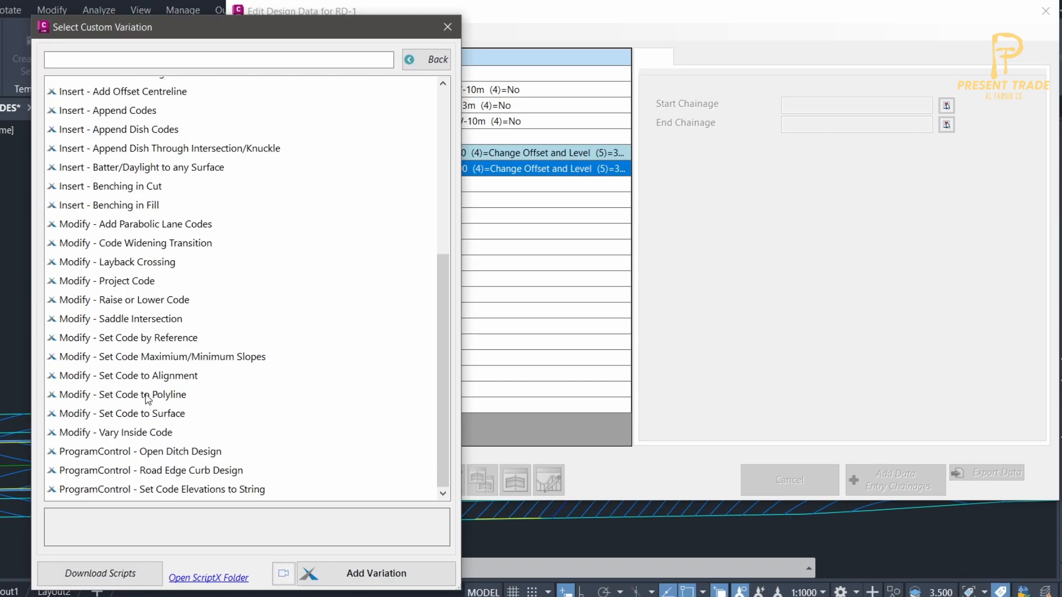
pyautogui.scroll(4, 148, 400)
pyautogui.click(138, 272)
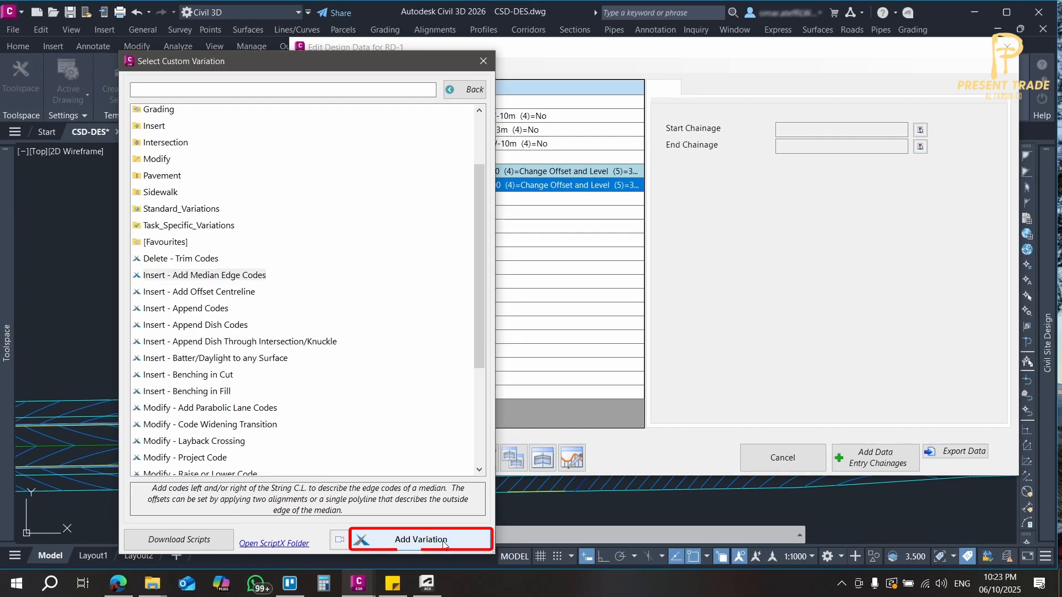
pyautogui.click(376, 573)
# Set the median variation's start chainage to 180.000 and end chainage to 240.000 by picking both ends of the median west of the junction.
pyautogui.moveTo(680, 54); pyautogui.dragTo(725, 45)
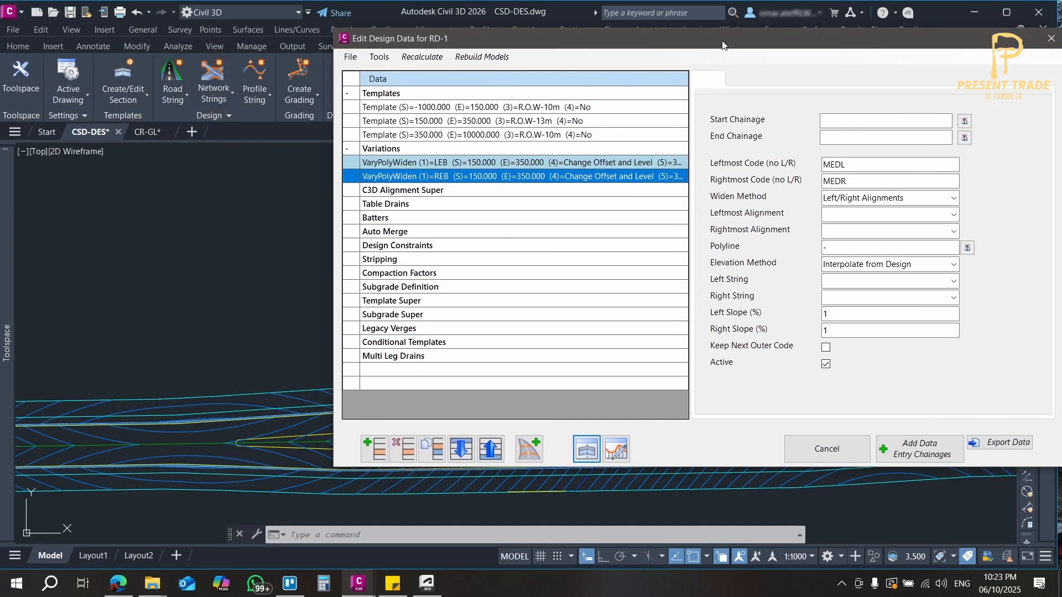
pyautogui.click(209, 350)
pyautogui.scroll(-2, 240, 308)
pyautogui.moveTo(240, 308)
pyautogui.mouseDown(button='middle')
pyautogui.moveTo(84, 328)
pyautogui.moveTo(149, 297)
pyautogui.mouseUp(button='middle')
pyautogui.scroll(2, 156, 306)
pyautogui.moveTo(199, 333); pyautogui.dragTo(153, 311, button='middle')
pyautogui.scroll(-2, 154, 311)
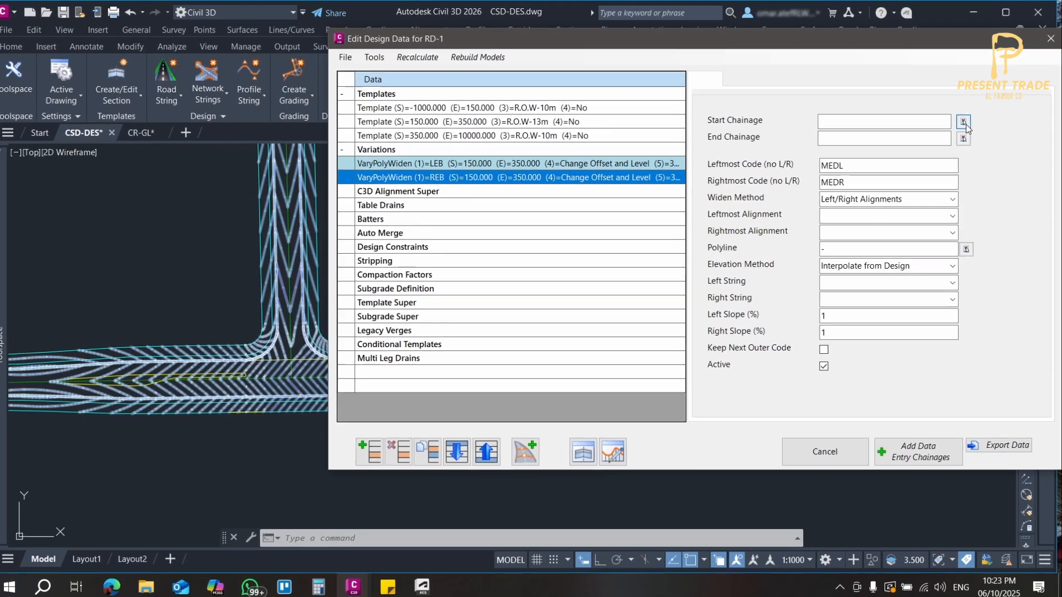
pyautogui.click(931, 146)
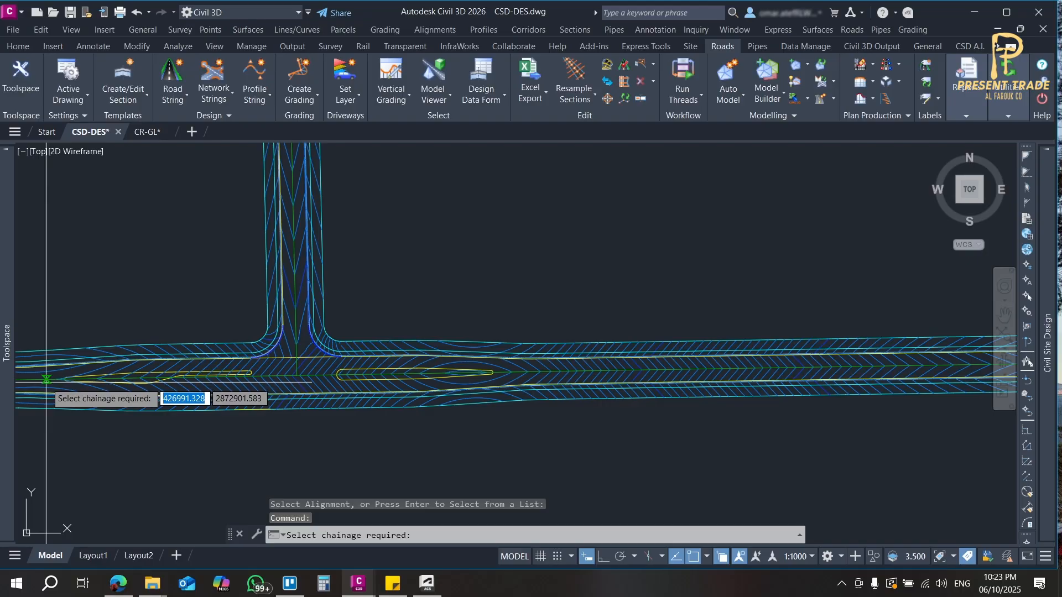
pyautogui.click(46, 381)
pyautogui.click(965, 138)
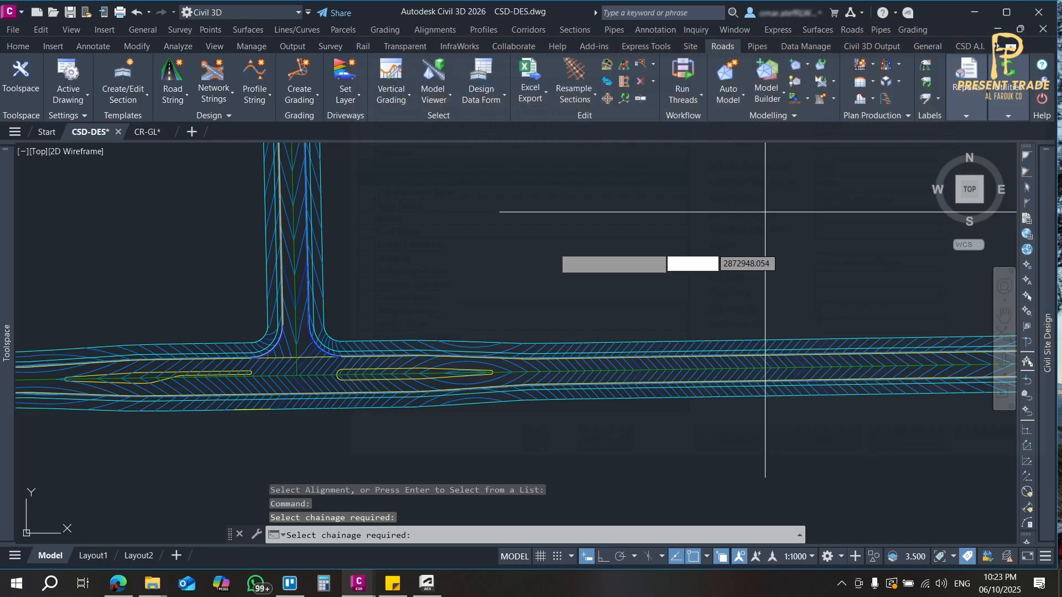
pyautogui.scroll(3, 260, 381)
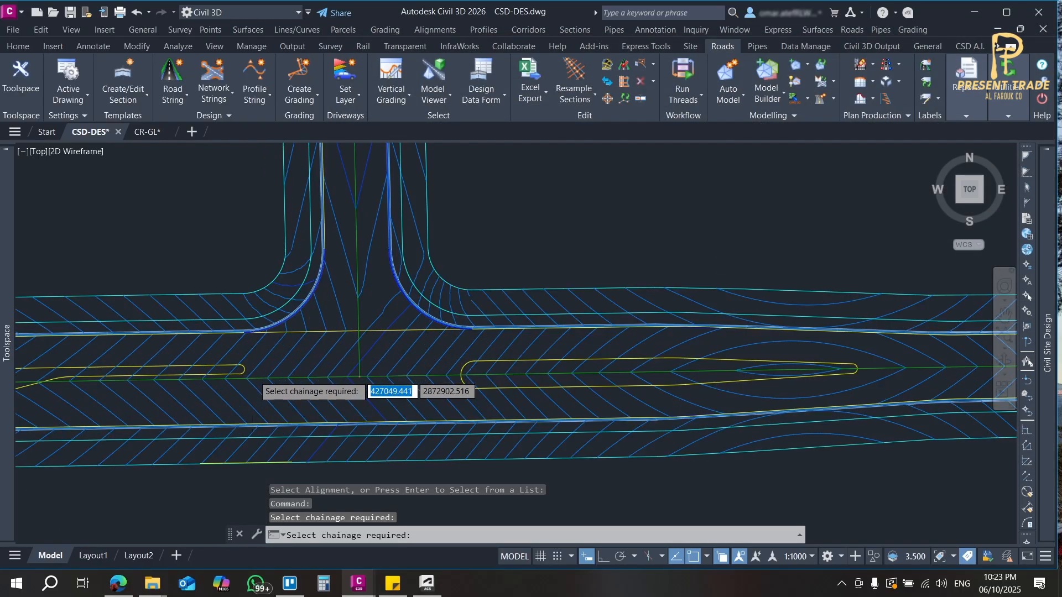
pyautogui.click(235, 378)
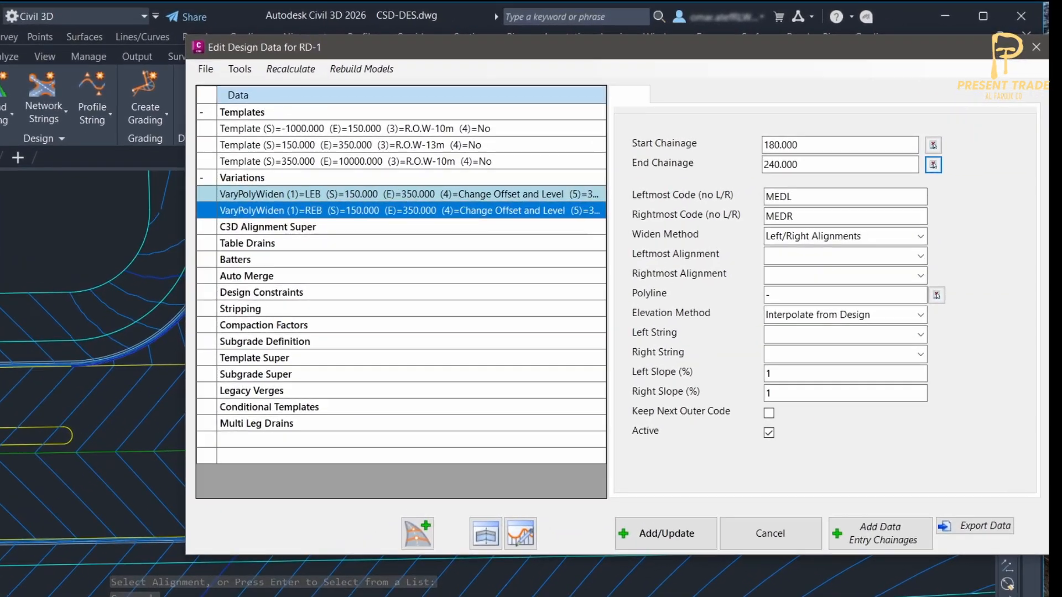
# Set the widen method to Polyline using the median outline west of the junction, and add the variation to RD-1.
pyautogui.scroll(-5, 22, 337)
pyautogui.moveTo(4, 308); pyautogui.dragTo(14, 322, button='middle')
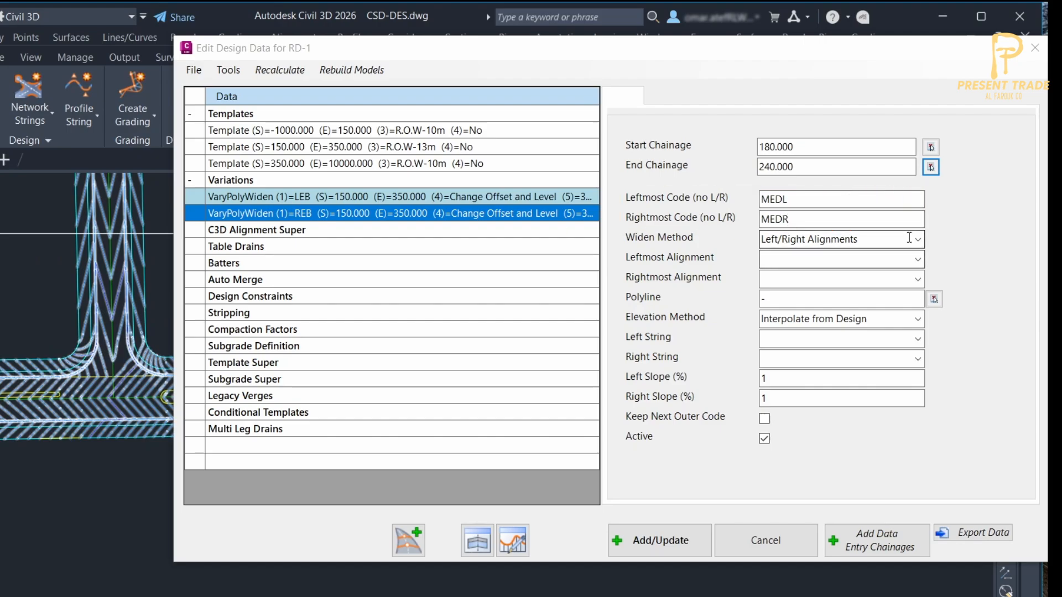
pyautogui.click(914, 241)
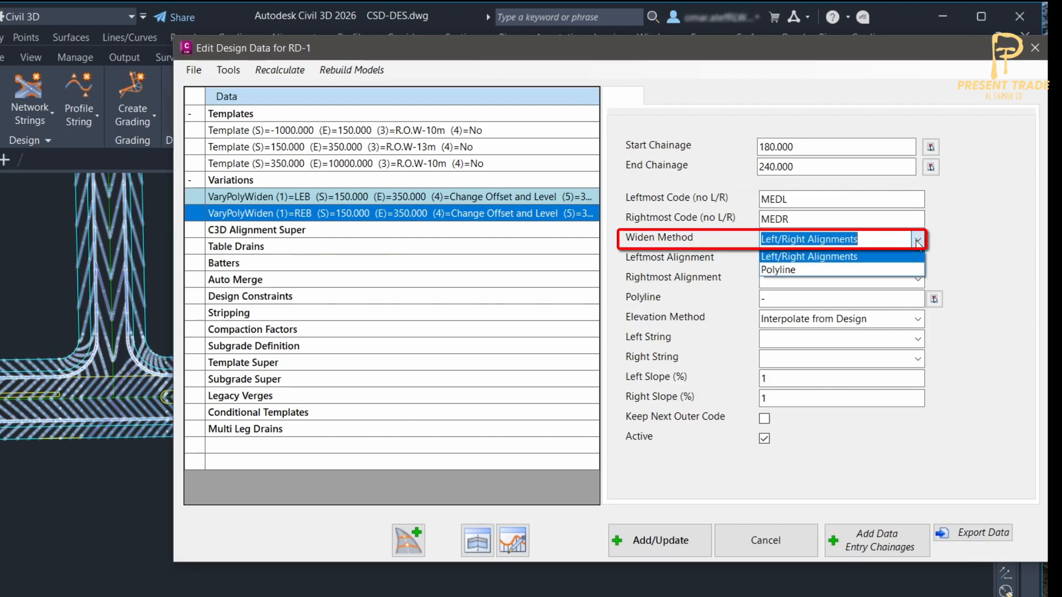
pyautogui.click(890, 269)
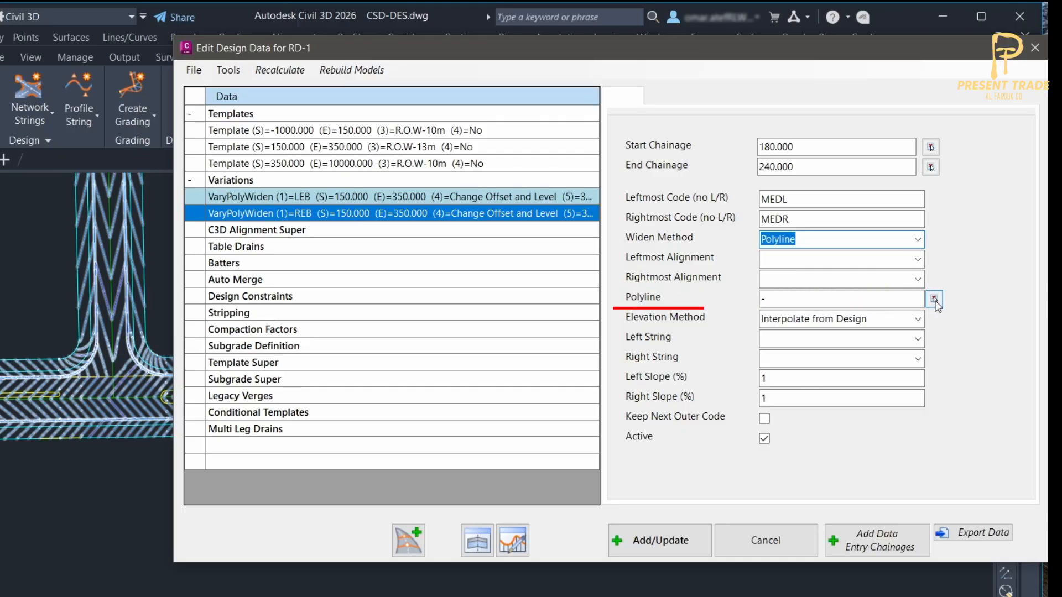
pyautogui.click(934, 300)
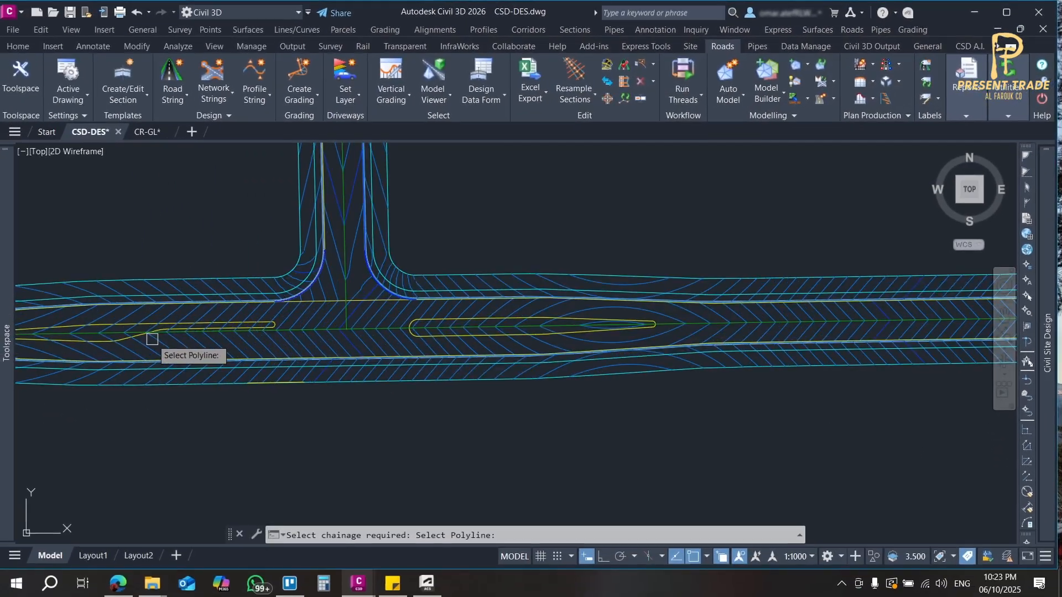
pyautogui.scroll(3, 152, 339)
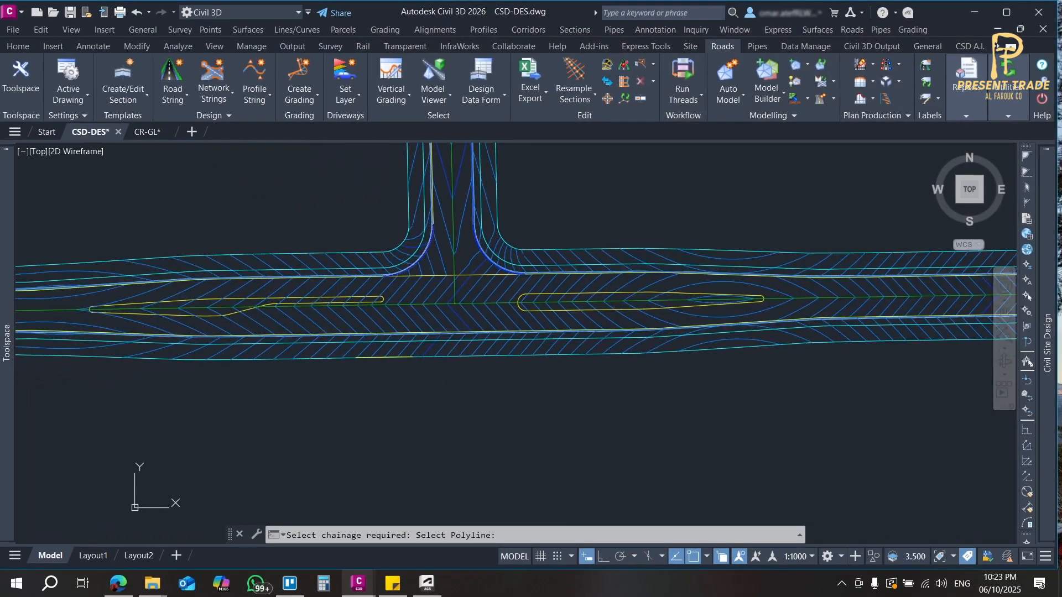
pyautogui.click(238, 311)
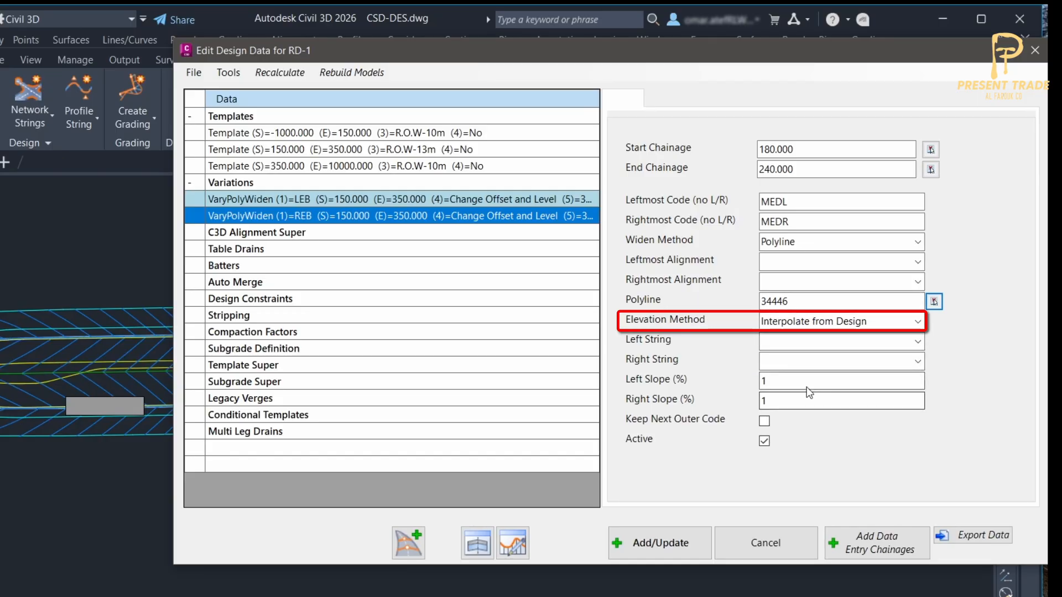
pyautogui.moveTo(743, 48); pyautogui.dragTo(808, 36)
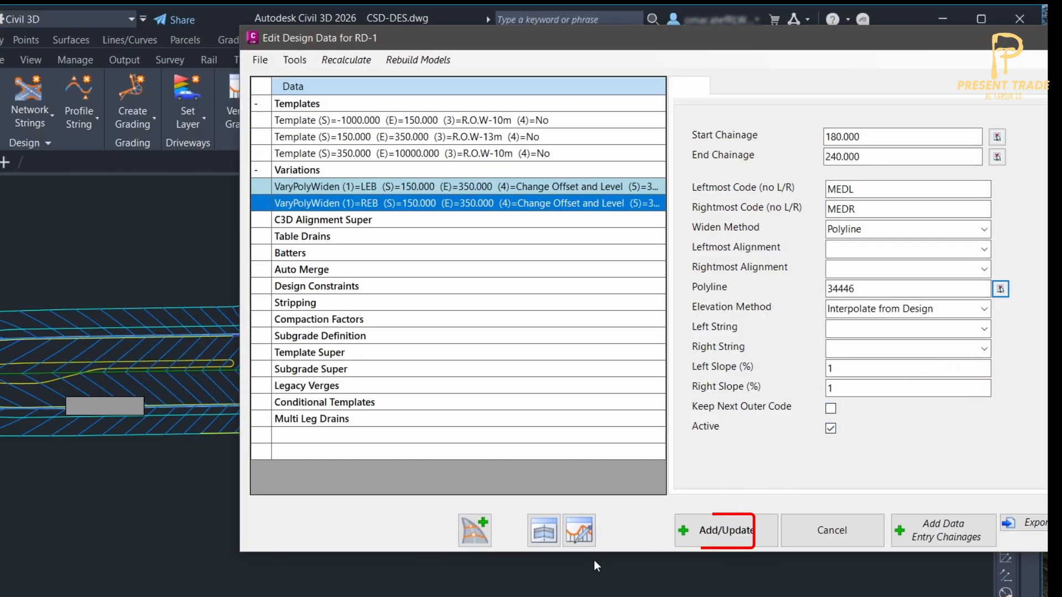
pyautogui.click(717, 532)
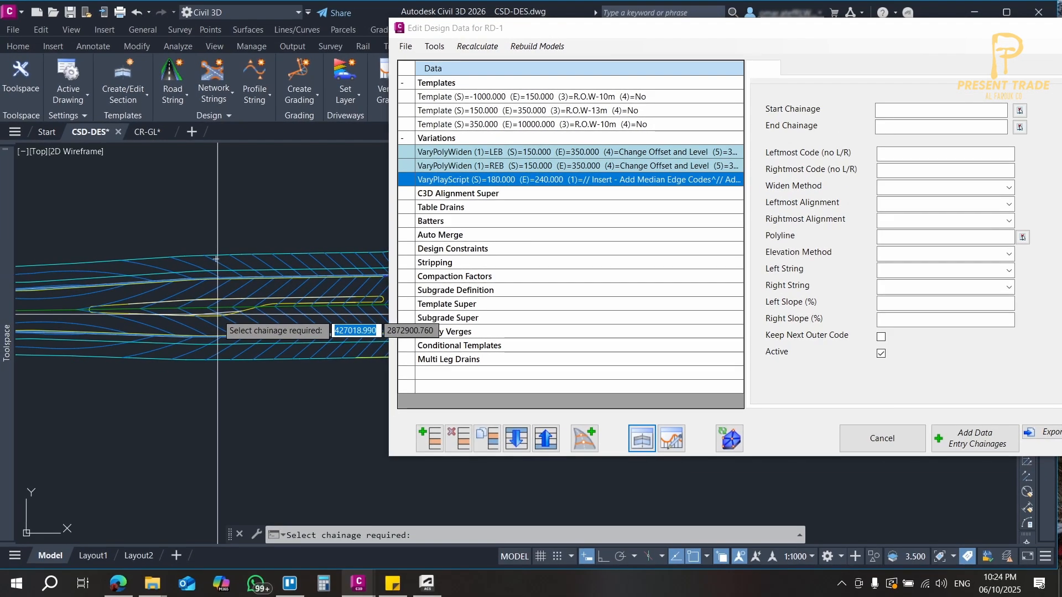
# View the RD-1 cross-sections at chainages 210.000 and 230.000 and move the section viewer clear of the design data.
pyautogui.click(23, 372)
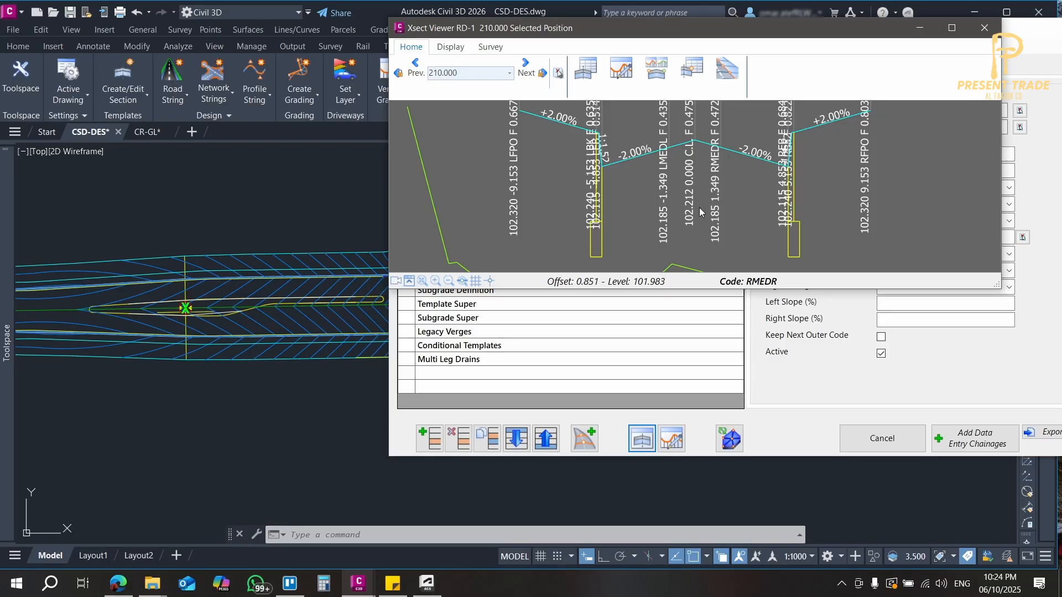
pyautogui.click(552, 82)
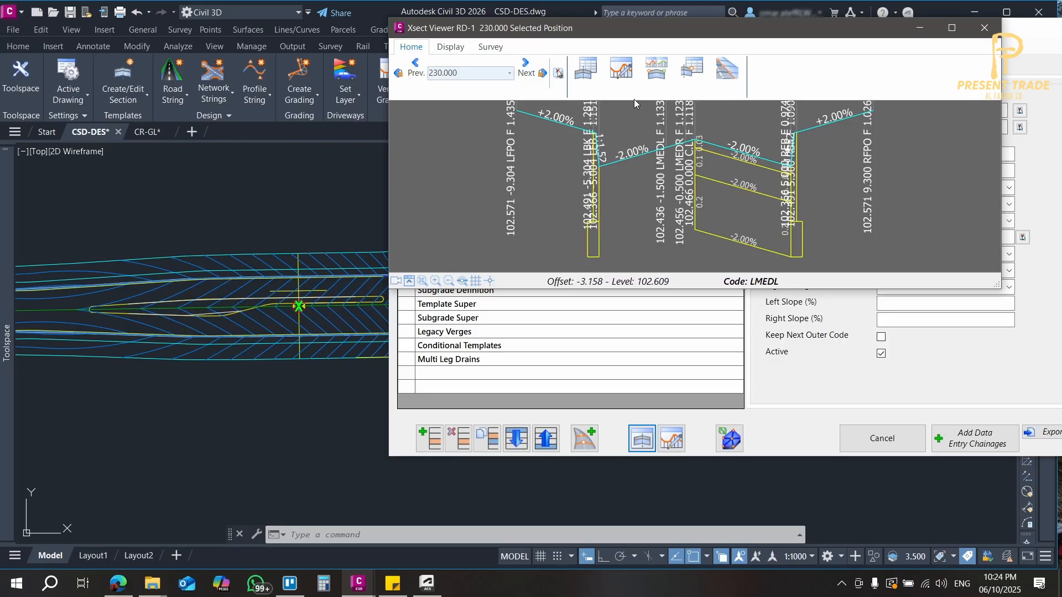
pyautogui.moveTo(766, 28); pyautogui.dragTo(353, 21)
pyautogui.click(775, 26)
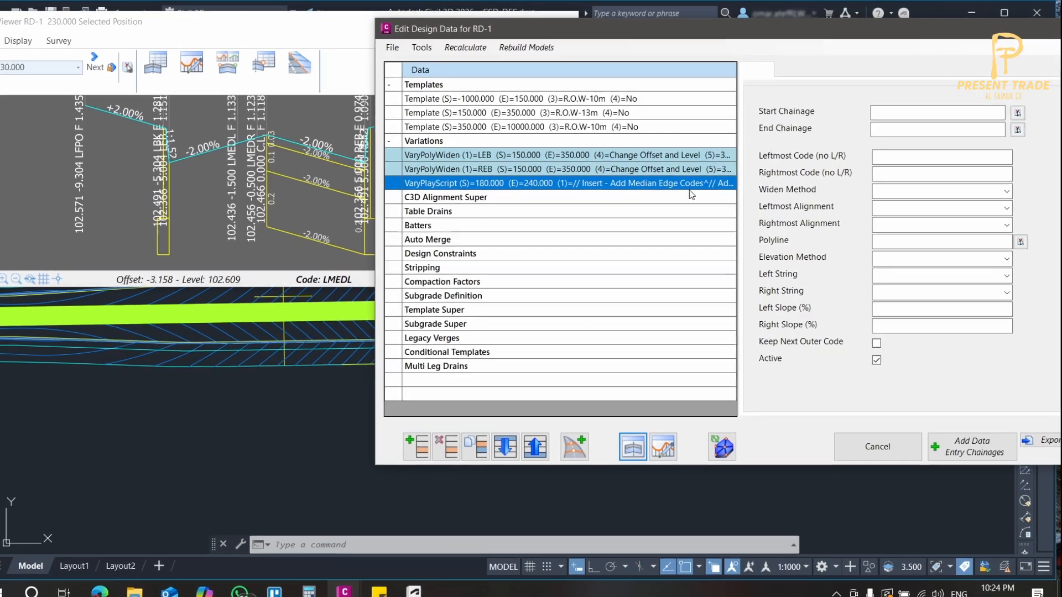
# Change the median edge variation's elevation method to Set Slopes with left and right slopes of 0%, and update it.
pyautogui.click(694, 180)
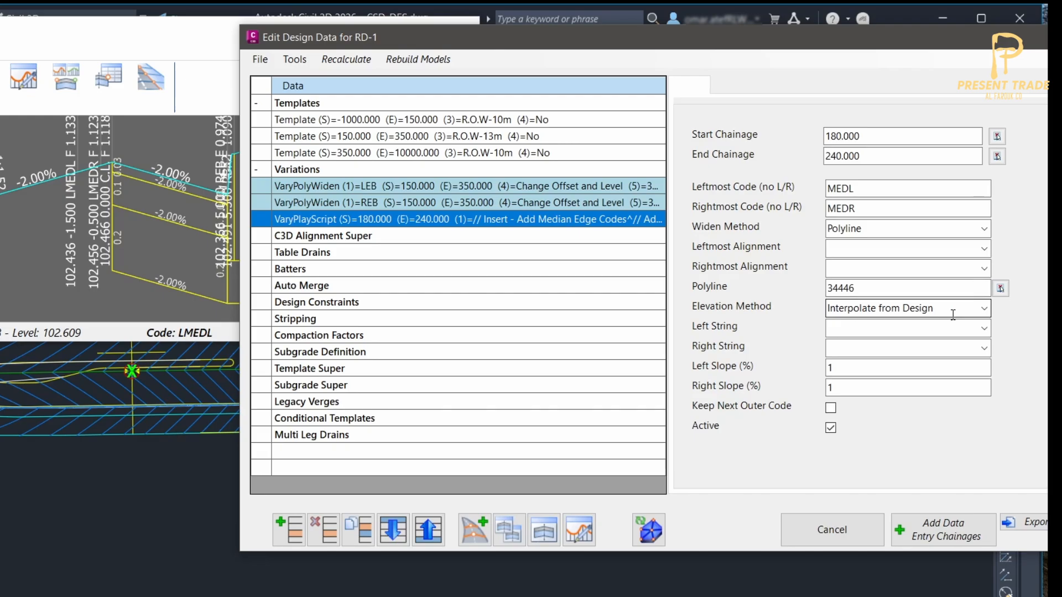
pyautogui.click(984, 308)
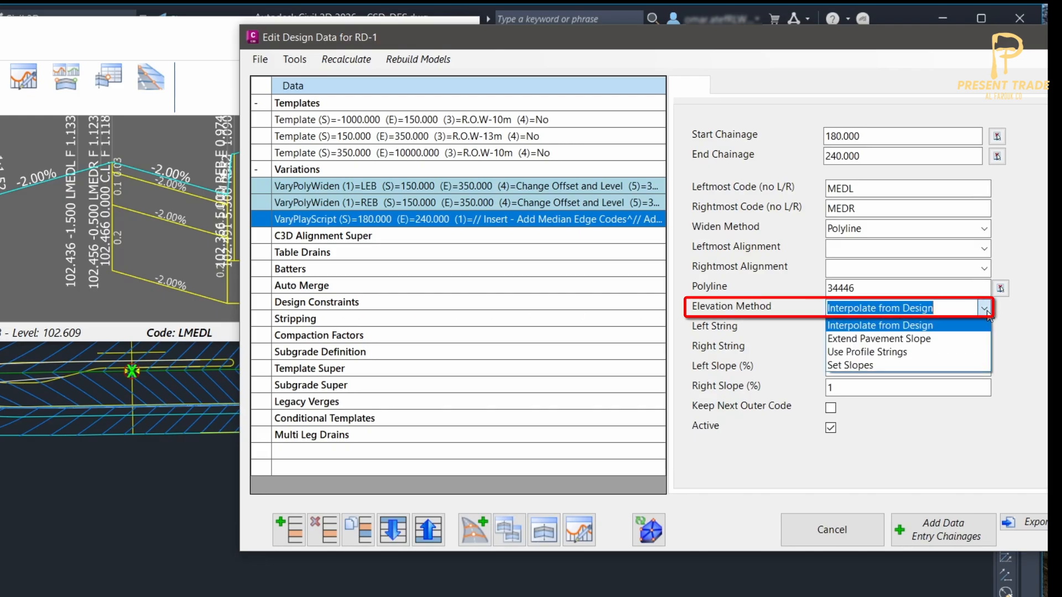
pyautogui.click(921, 365)
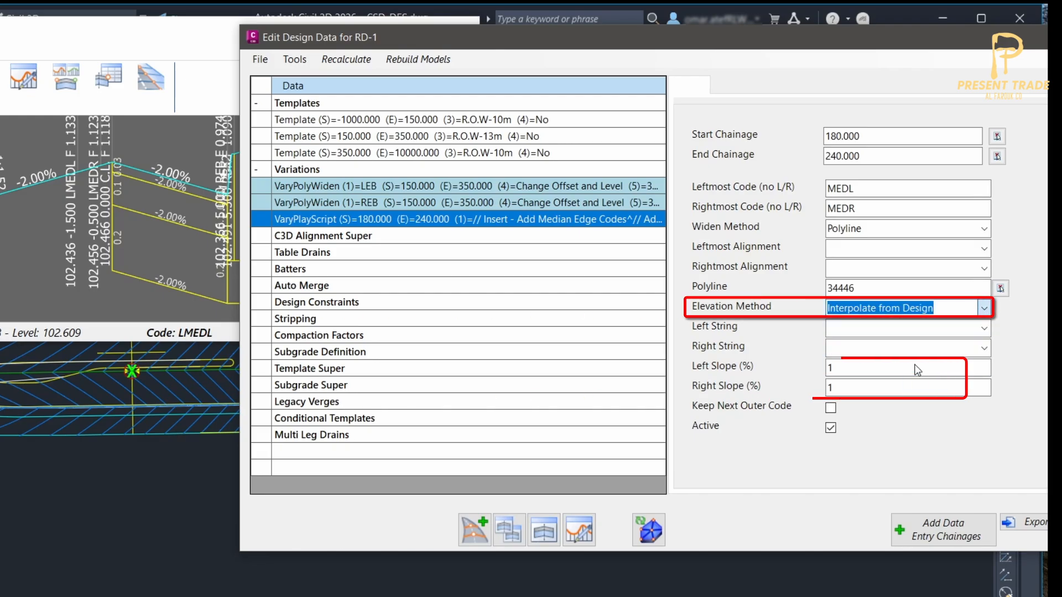
pyautogui.click(847, 368)
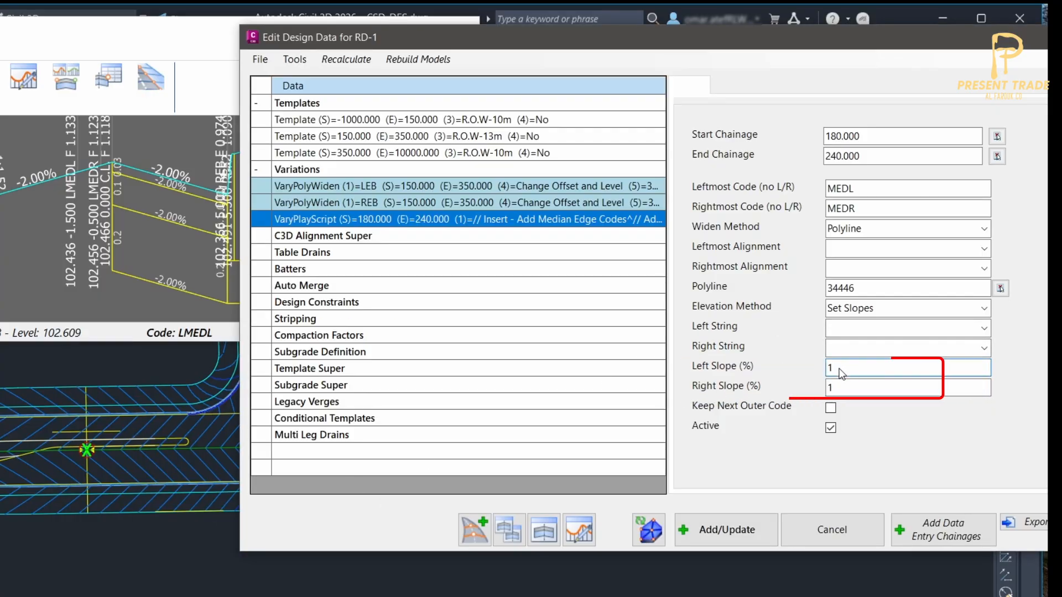
pyautogui.press('BackSpace')
pyautogui.write('0')
pyautogui.click(849, 388)
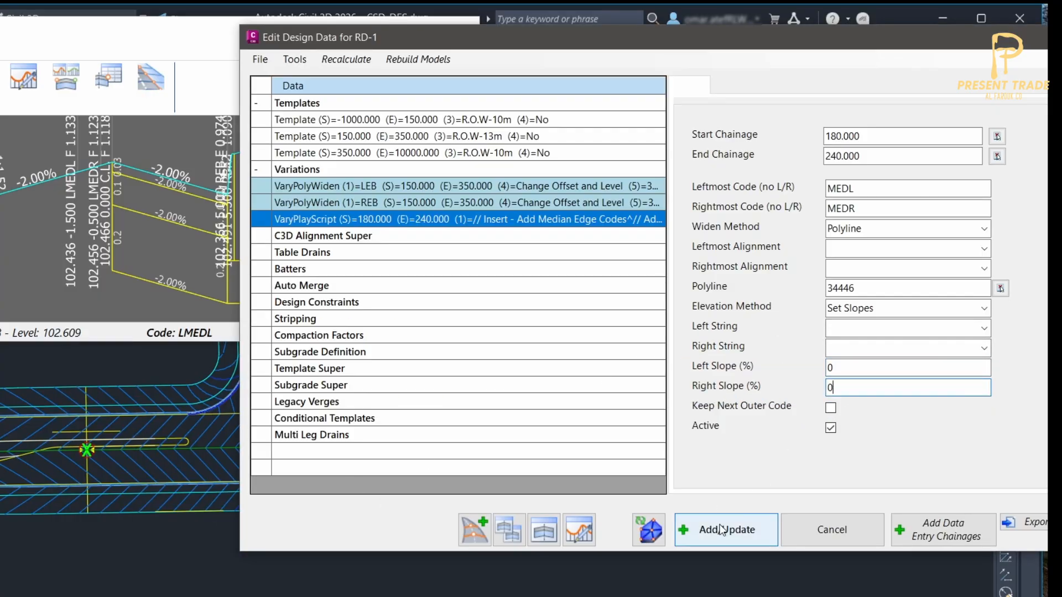
pyautogui.click(719, 530)
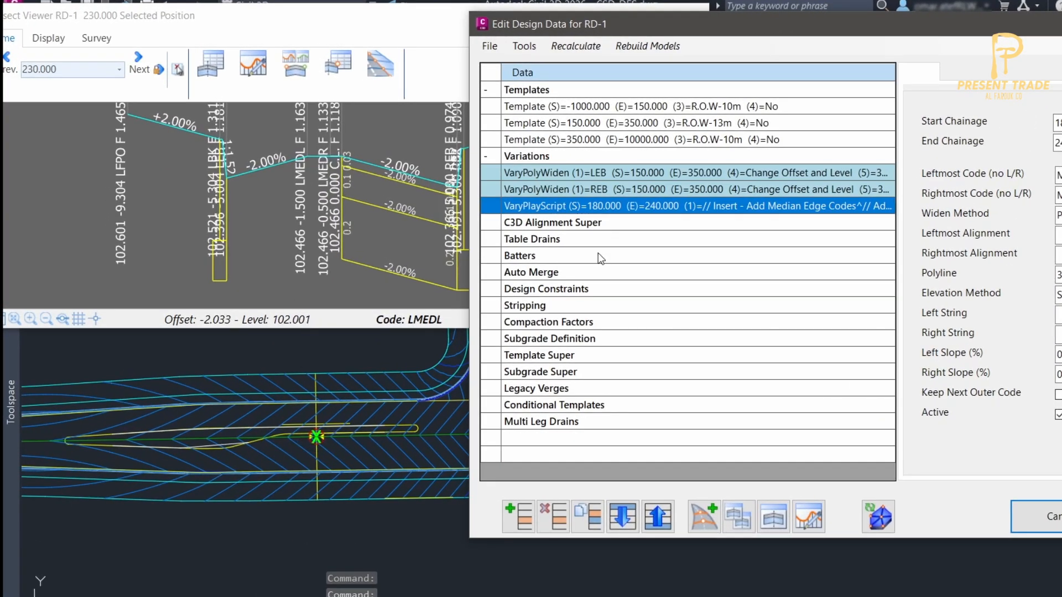
# View the RD-1 cross-section at chainage 244.945, near the junction end of the western median.
pyautogui.scroll(5, 359, 437)
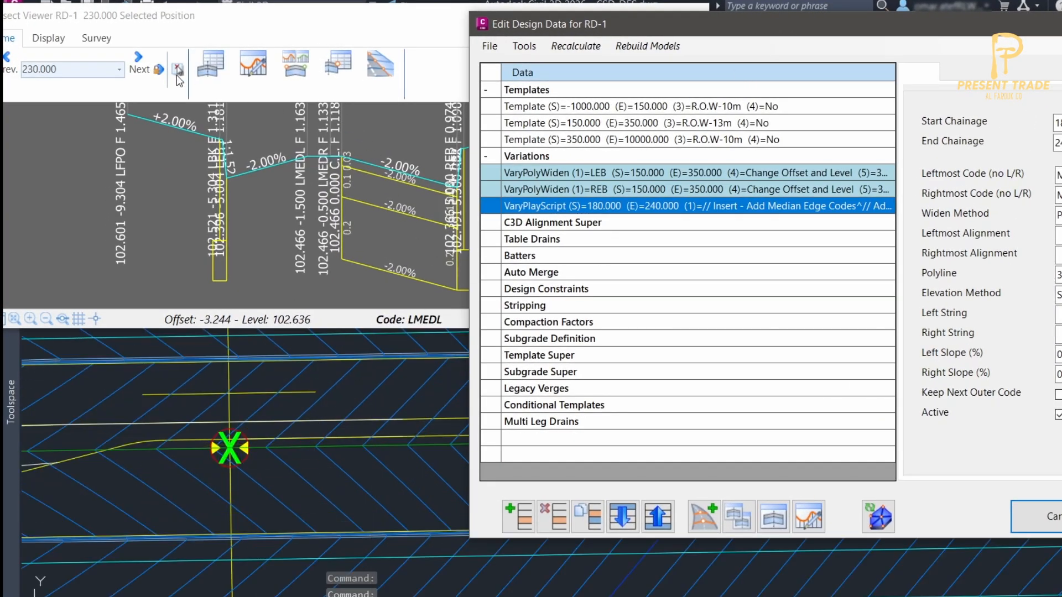
pyautogui.click(145, 77)
pyautogui.click(145, 76)
pyautogui.scroll(-4, 303, 418)
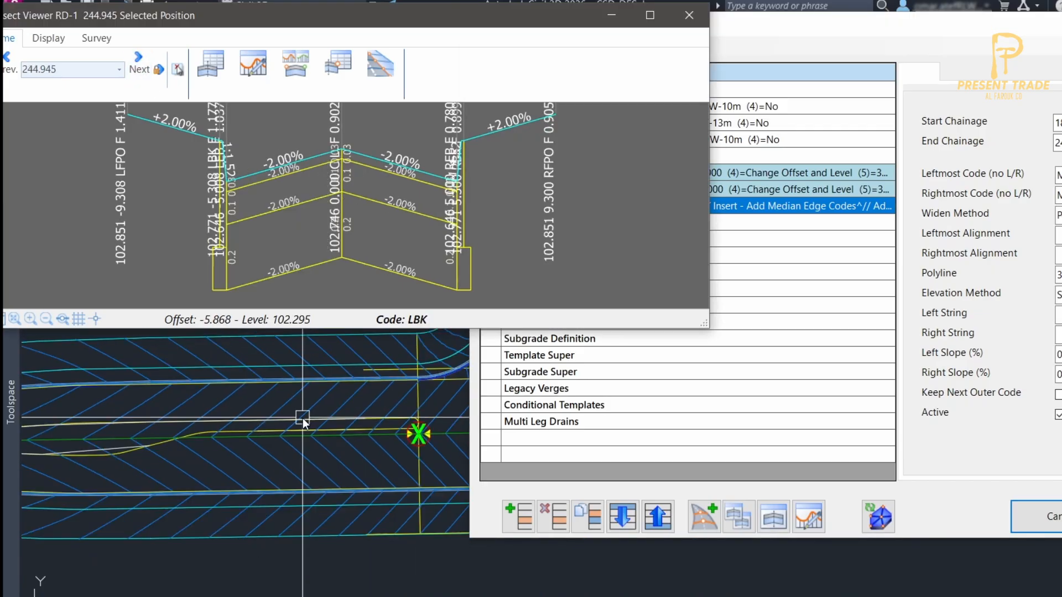
# Rebuild the road model with Auto Model and examine the contours around the western median in plan.
pyautogui.moveTo(933, 17); pyautogui.dragTo(945, 162)
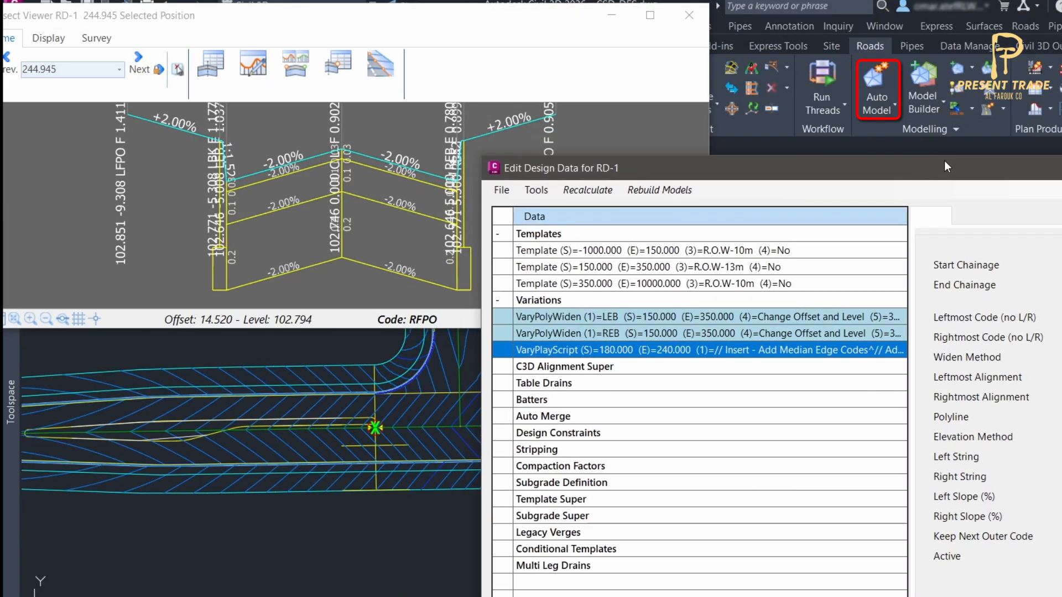
pyautogui.click(886, 87)
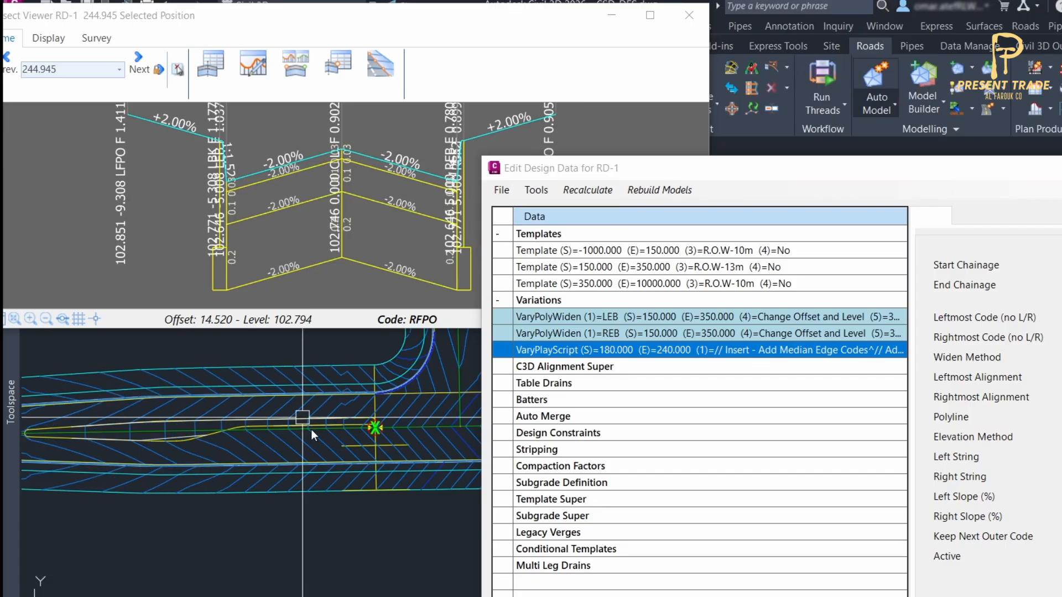
pyautogui.moveTo(200, 449); pyautogui.dragTo(207, 451, button='middle')
pyautogui.scroll(3, 106, 440)
pyautogui.moveTo(106, 440)
pyautogui.mouseDown(button='middle')
pyautogui.moveTo(235, 426)
pyautogui.moveTo(261, 408)
pyautogui.moveTo(247, 462)
pyautogui.moveTo(197, 465)
pyautogui.mouseUp(button='middle')
pyautogui.scroll(3, 345, 468)
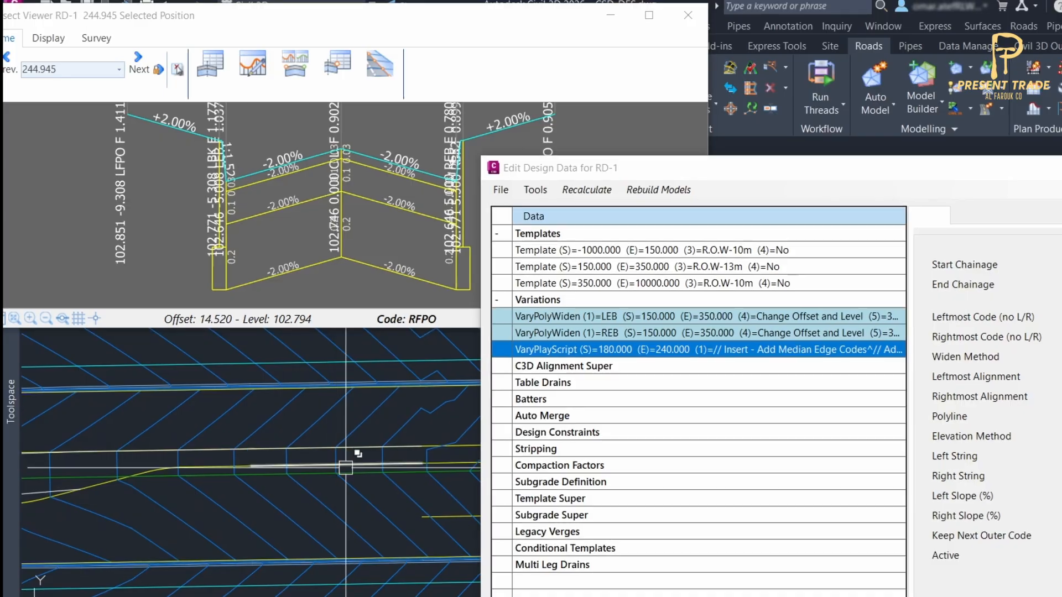
pyautogui.moveTo(437, 470); pyautogui.dragTo(357, 495, button='middle')
pyautogui.scroll(-2, 266, 493)
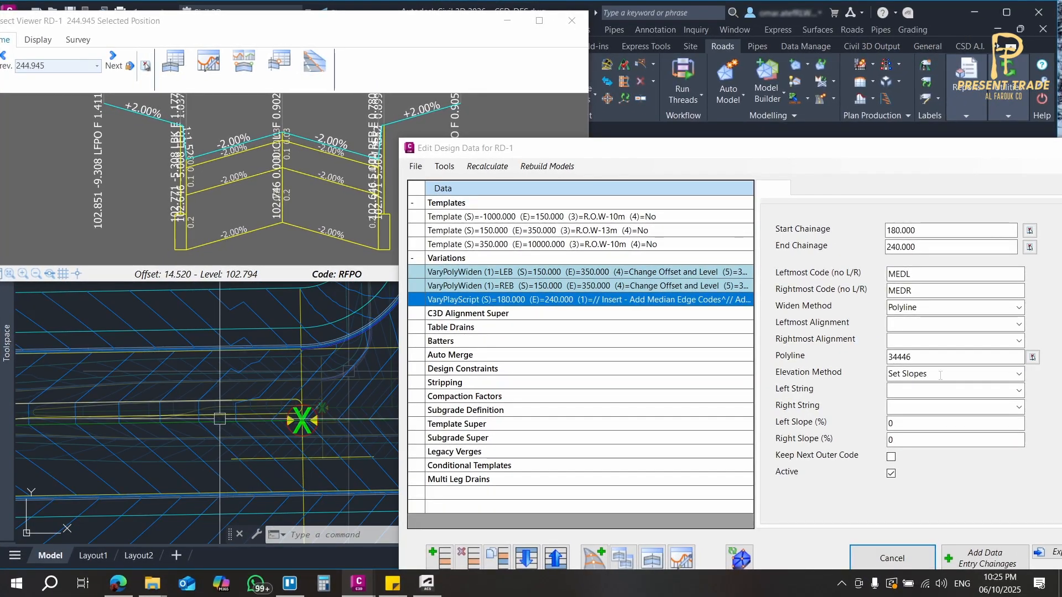
# Change the western median edge variation's elevation method to Extend Pavement Slope and update it.
pyautogui.click(1019, 374)
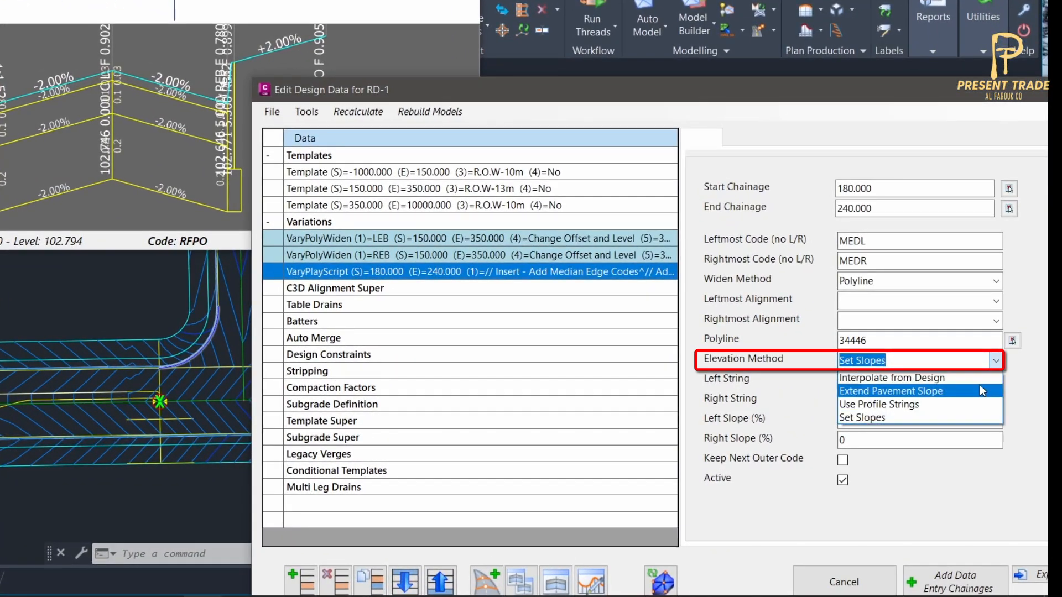
pyautogui.click(978, 394)
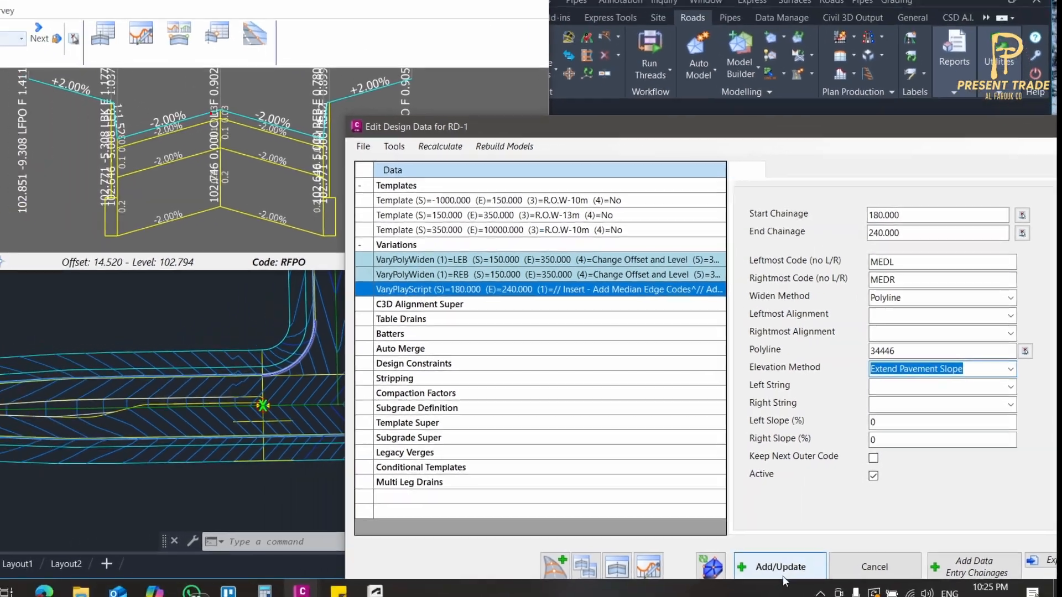
pyautogui.click(738, 582)
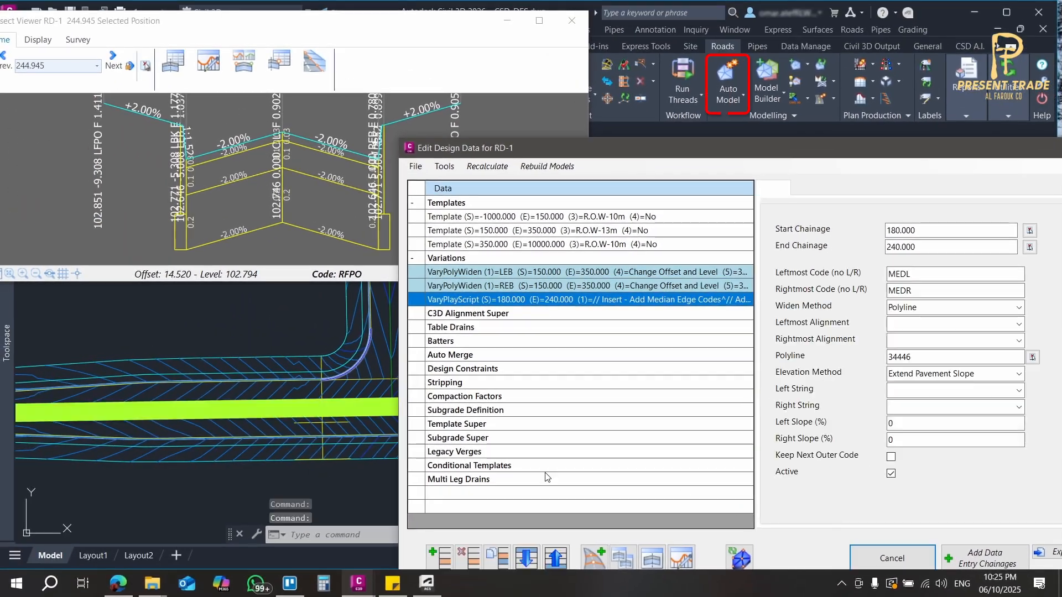
# Rebuild the road model with Auto Model and examine the western median's contours from its tapered end to the junction.
pyautogui.click(729, 71)
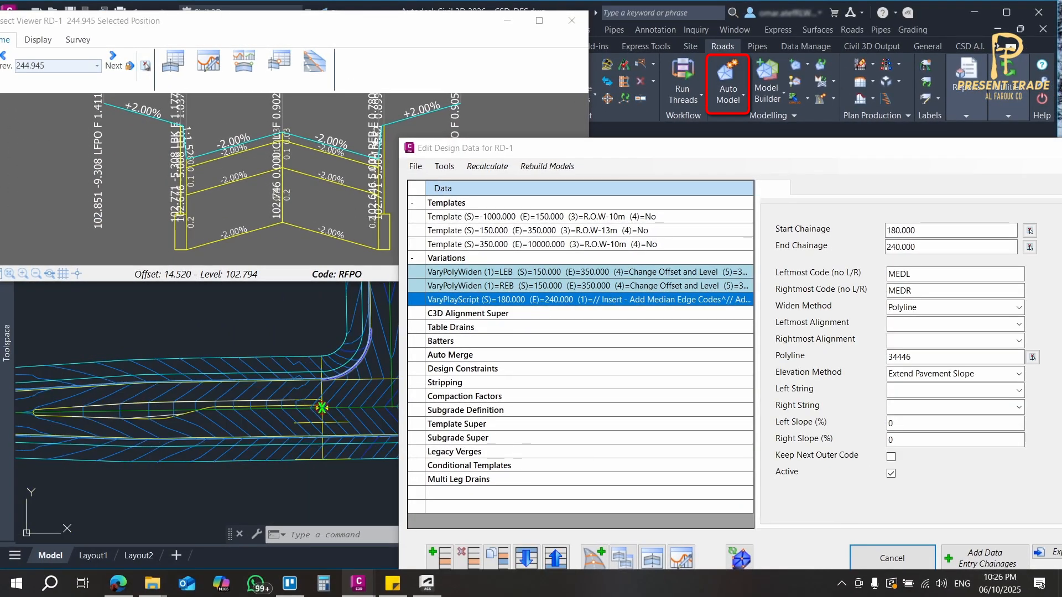
pyautogui.scroll(4, 209, 434)
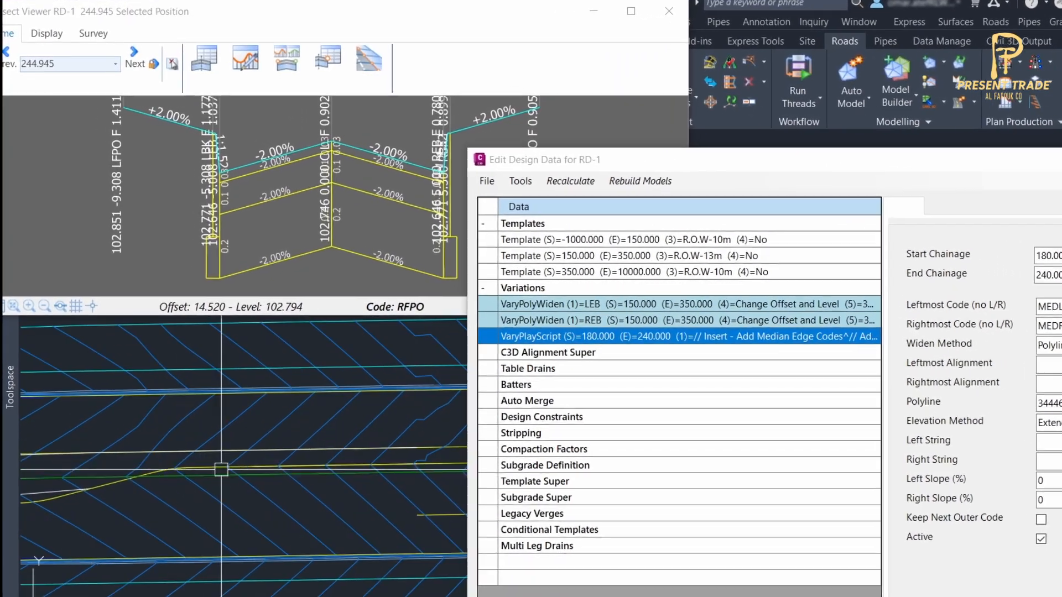
pyautogui.moveTo(416, 470); pyautogui.dragTo(301, 469, button='middle')
pyautogui.scroll(-2, 299, 468)
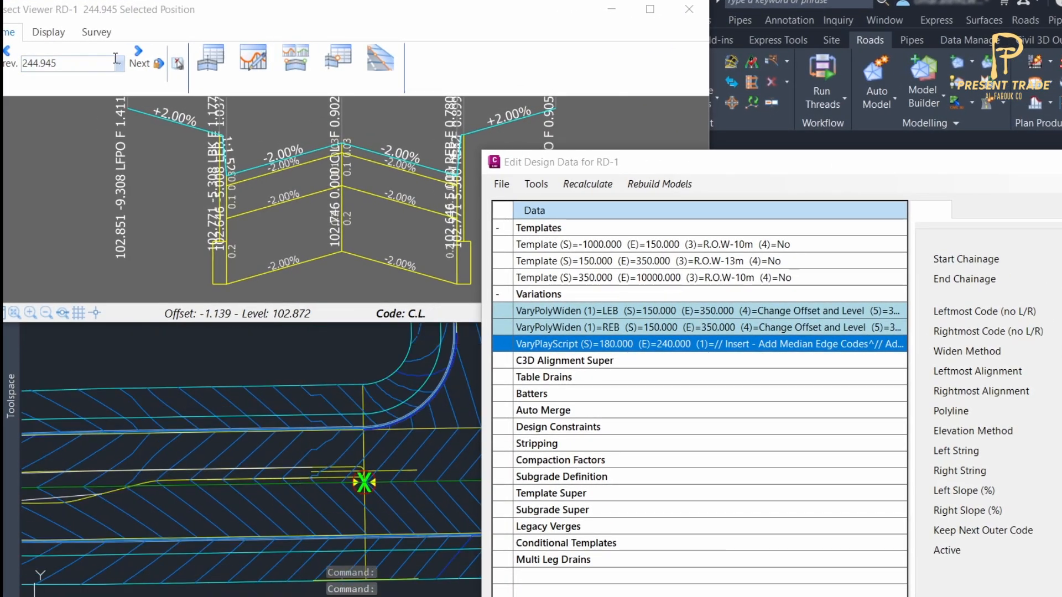
# View the RD-1 cross-section at chainage 240.000 with a vertical exaggeration of 5 and close the section viewer.
pyautogui.click(137, 59)
pyautogui.click(10, 58)
pyautogui.click(10, 59)
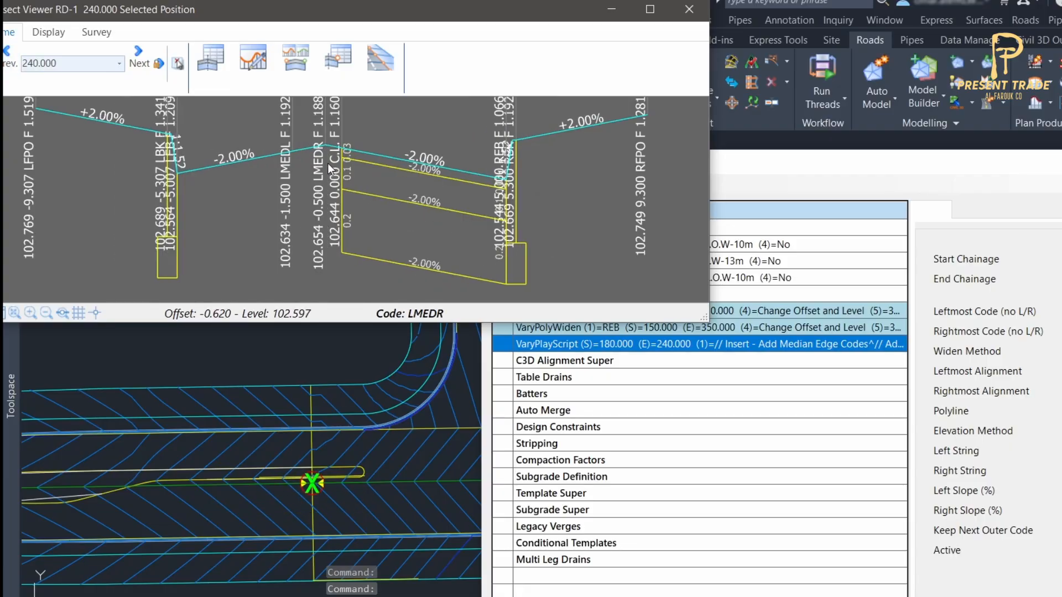
pyautogui.click(48, 32)
pyautogui.click(233, 54)
pyautogui.click(157, 160)
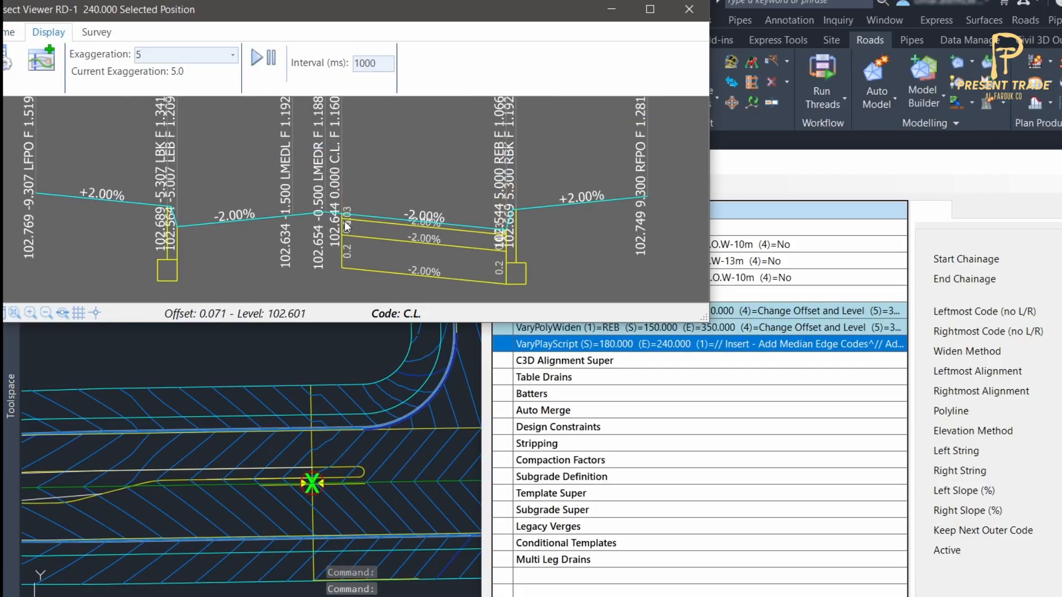
pyautogui.scroll(1, 326, 211)
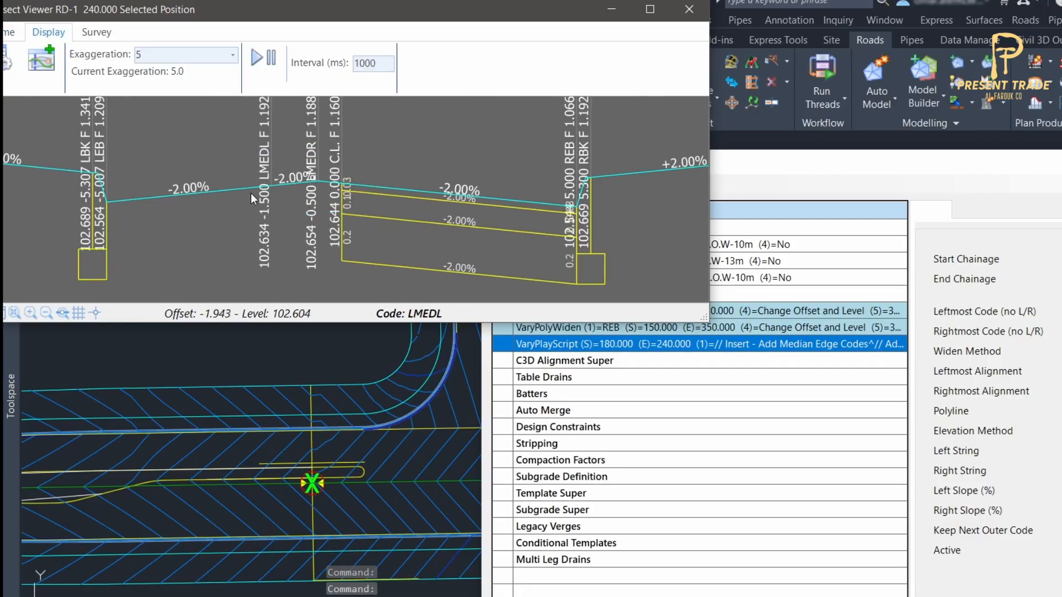
pyautogui.click(684, 10)
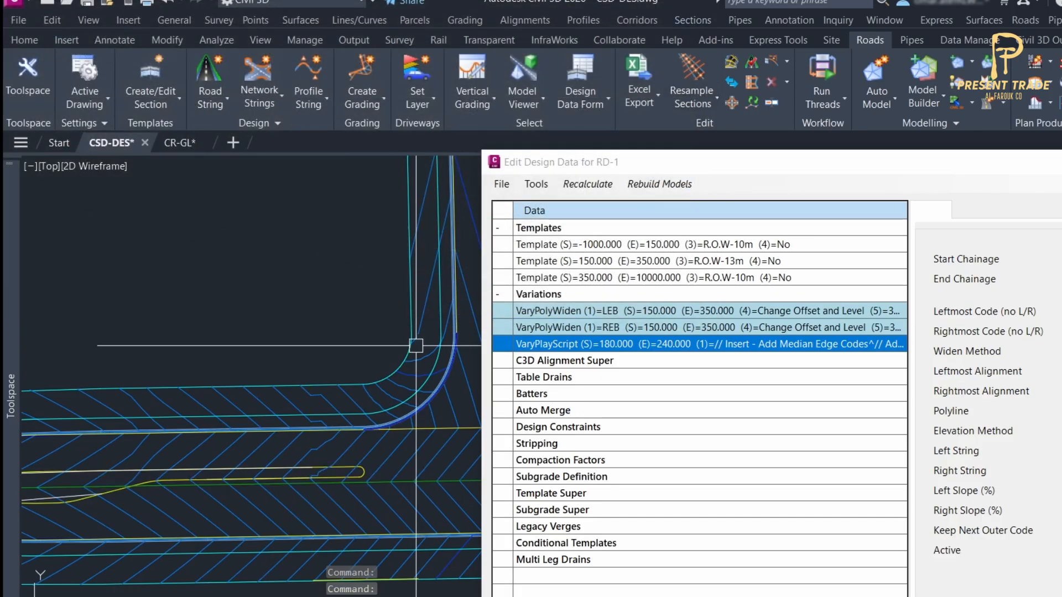
# Duplicate the median edge variation for the eastern median and pick start chainage 270.000 and end chainage 310.000.
pyautogui.click(330, 335)
pyautogui.scroll(-2, 327, 334)
pyautogui.click(315, 328)
pyautogui.scroll(-1, 316, 328)
pyautogui.moveTo(316, 327); pyautogui.dragTo(97, 304, button='middle')
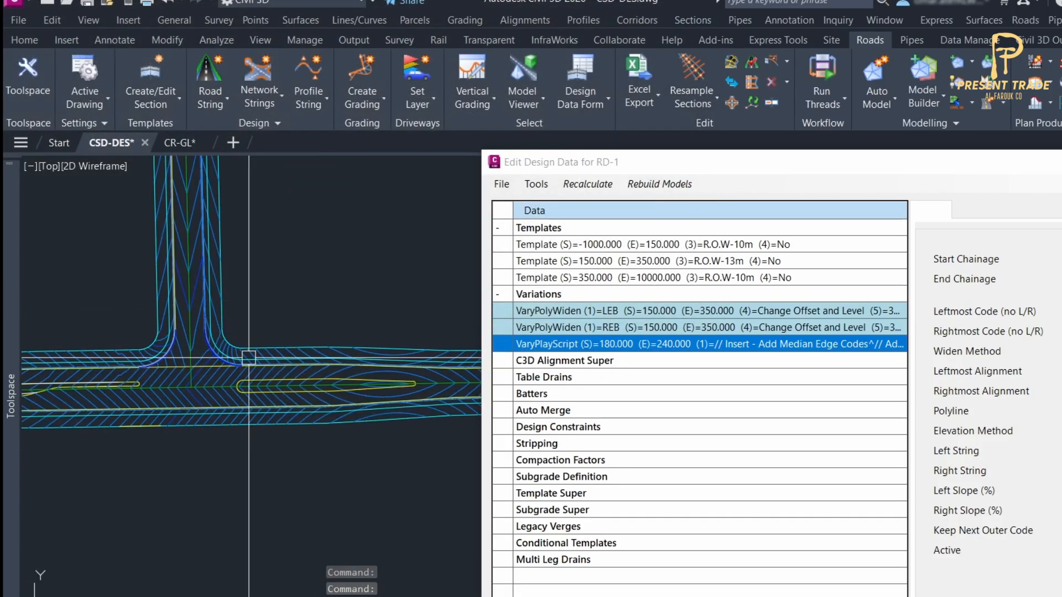
pyautogui.scroll(1, 247, 381)
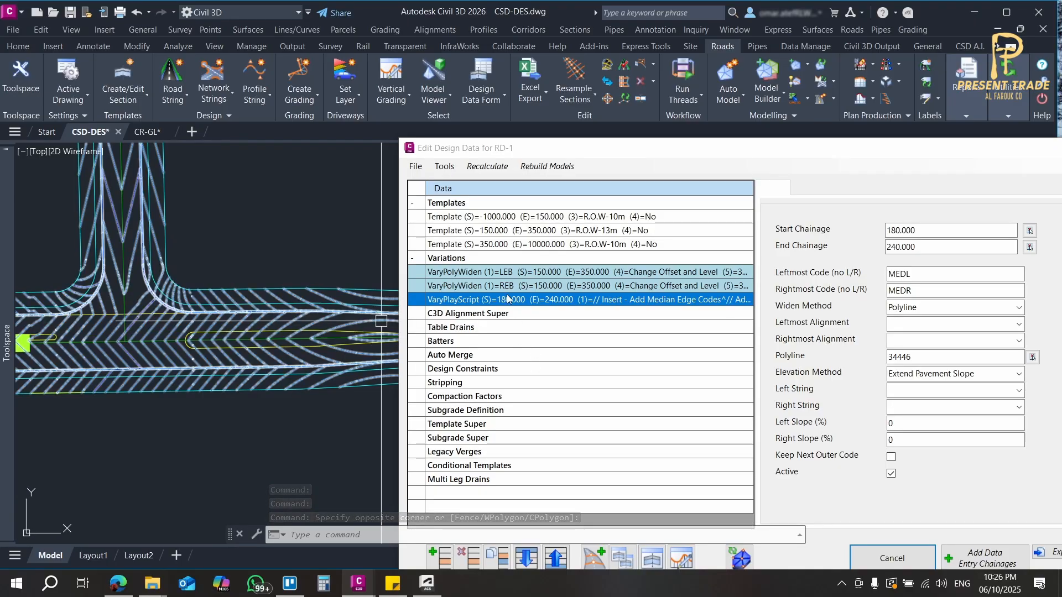
pyautogui.moveTo(505, 147)
pyautogui.mouseDown()
pyautogui.moveTo(474, 105)
pyautogui.moveTo(467, 64)
pyautogui.mouseUp()
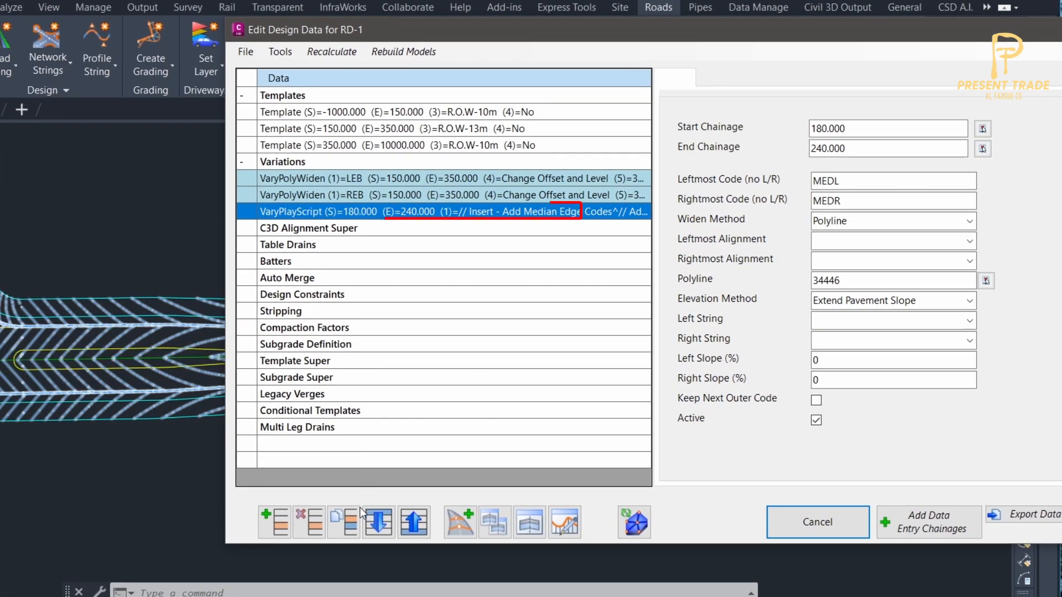
pyautogui.click(347, 526)
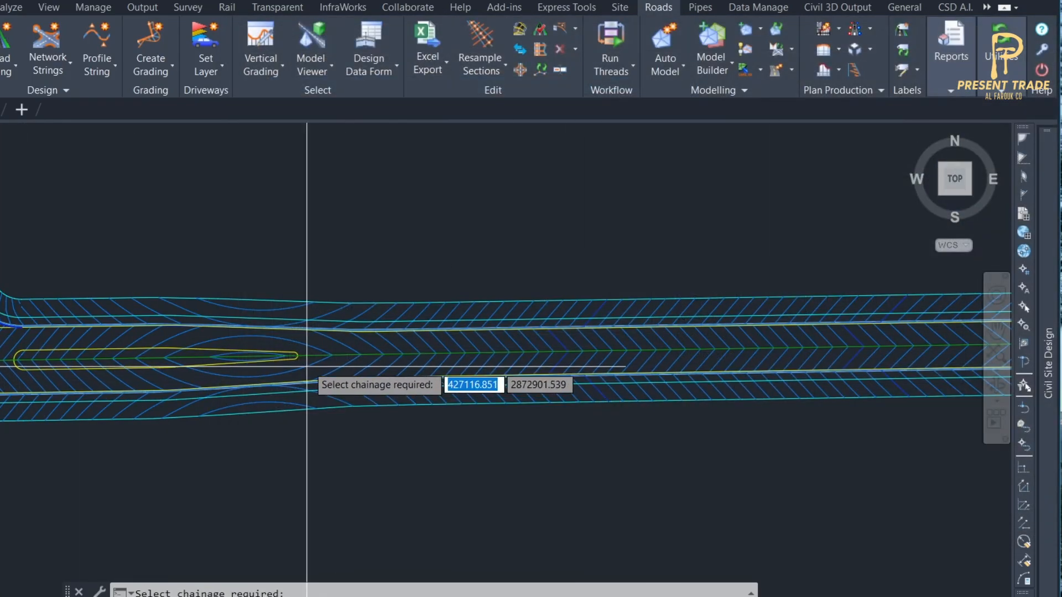
pyautogui.click(307, 366)
# Assign the eastern median's outline as the duplicated variation's polyline.
pyautogui.click(986, 281)
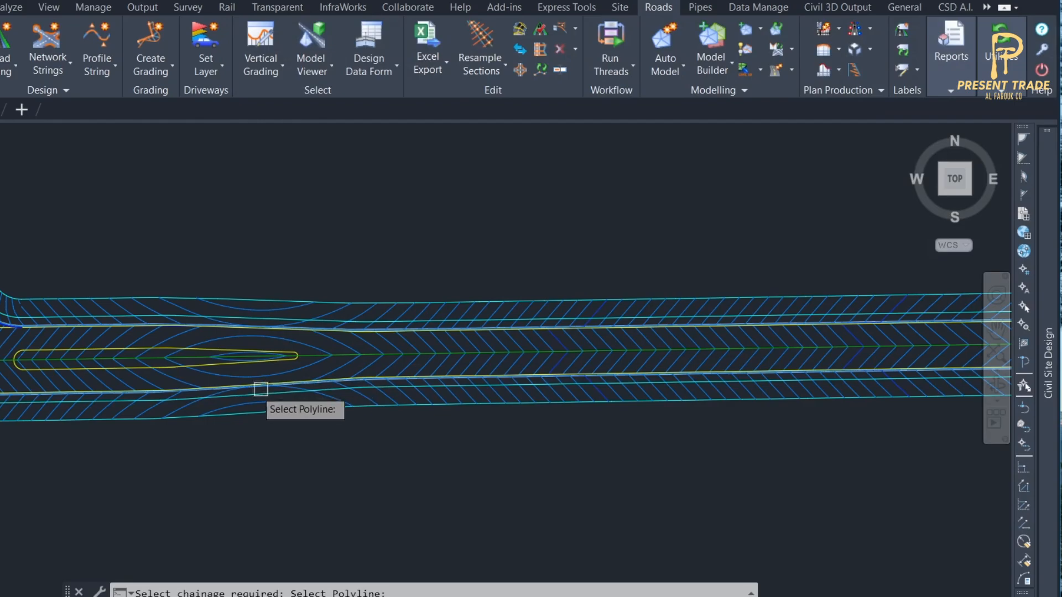
pyautogui.click(216, 367)
pyautogui.click(280, 422)
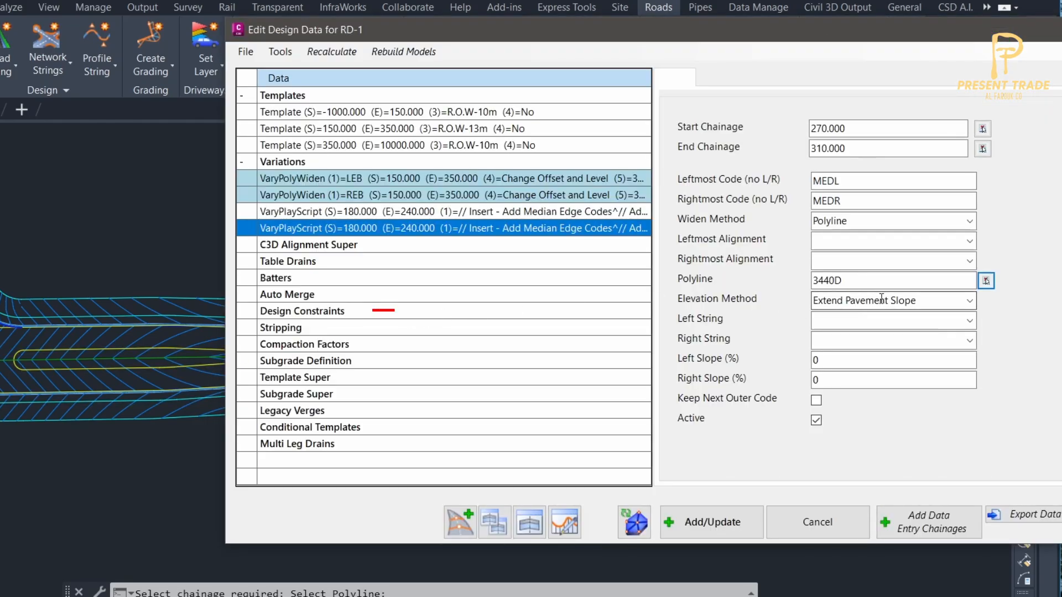
# Set the duplicated variation's elevation method to Set Slopes with left and right slopes of 0%, and update it.
pyautogui.click(969, 304)
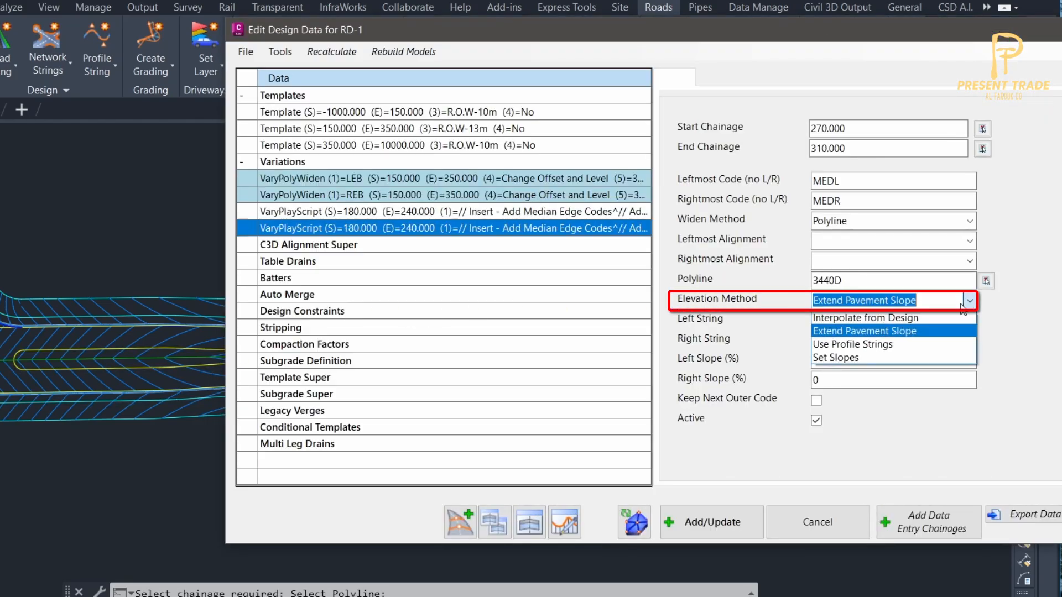
pyautogui.click(880, 357)
pyautogui.click(872, 361)
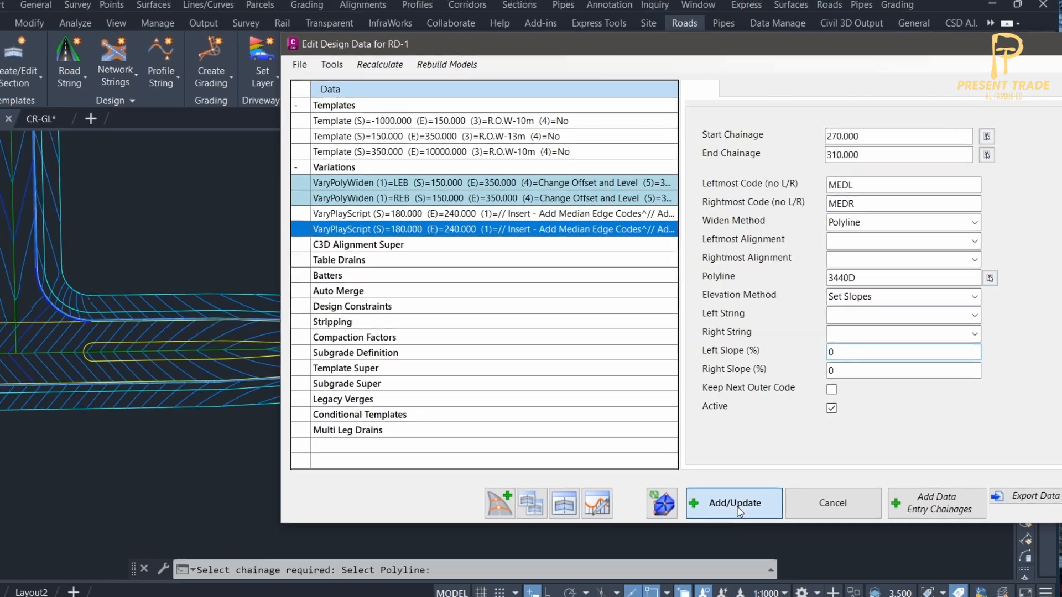
pyautogui.click(736, 504)
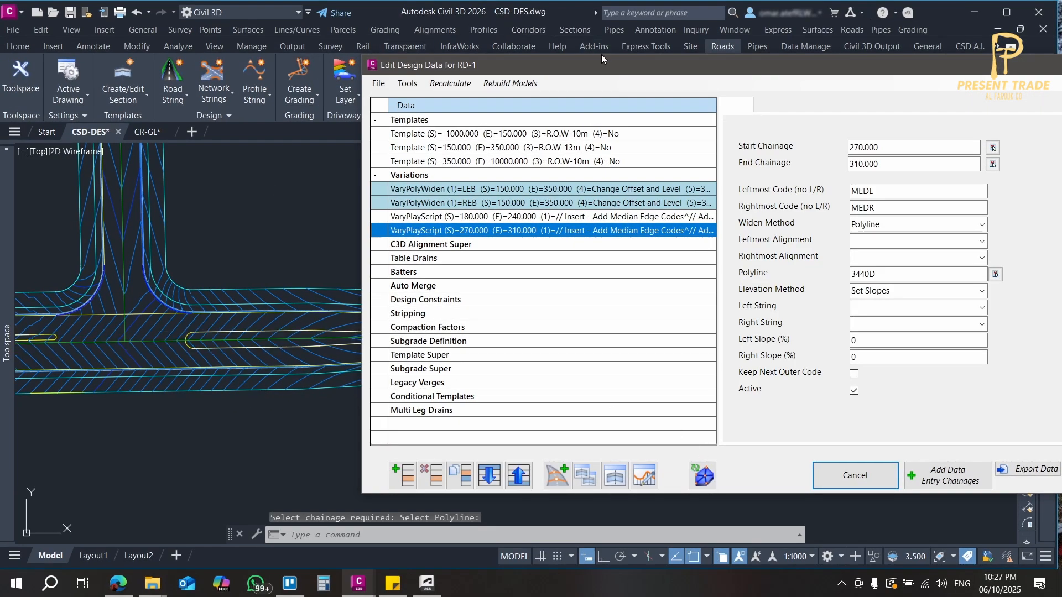
# Rebuild the road model and examine the contours around the eastern median in plan.
pyautogui.moveTo(602, 54); pyautogui.dragTo(608, 77)
pyautogui.moveTo(726, 96); pyautogui.dragTo(820, 103)
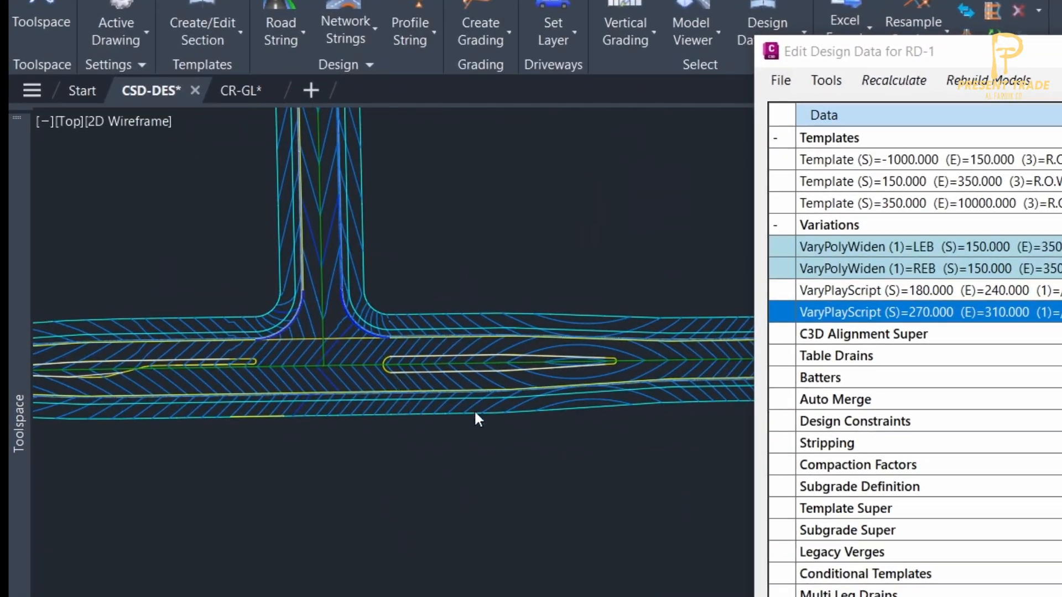
pyautogui.click(310, 339)
pyautogui.scroll(2, 246, 307)
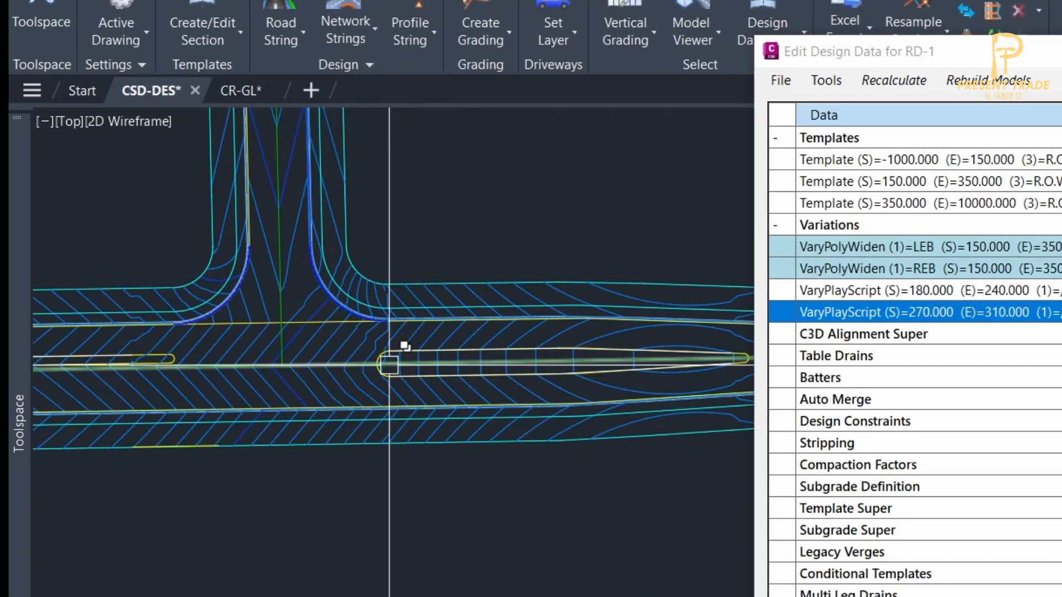
pyautogui.scroll(-3, 390, 365)
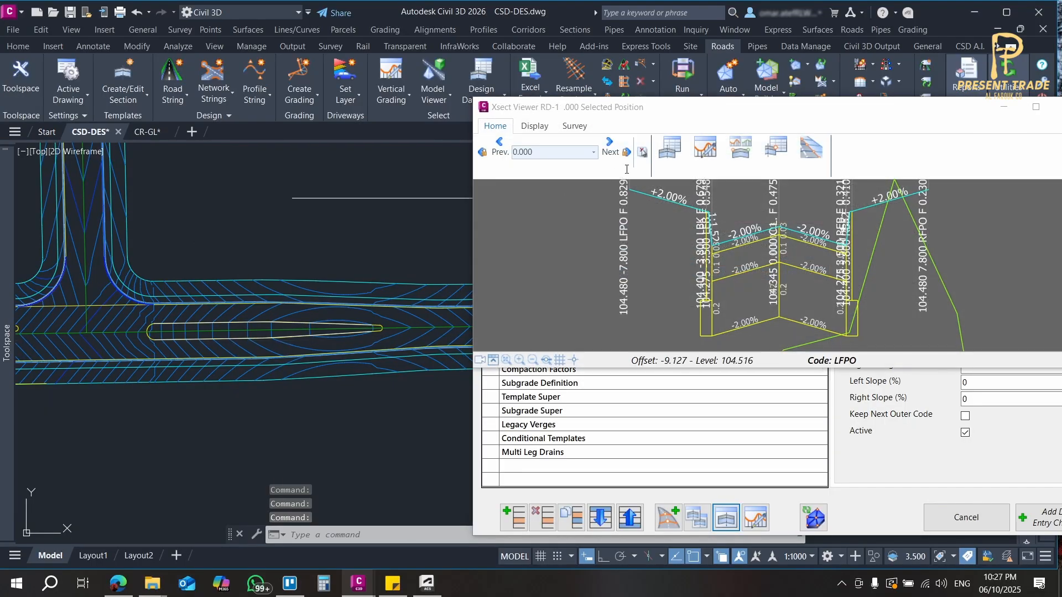
# Pick chainage 270.000 in plan and review the RD-1 cross-sections along the eastern median up to chainage 320.000.
pyautogui.click(642, 152)
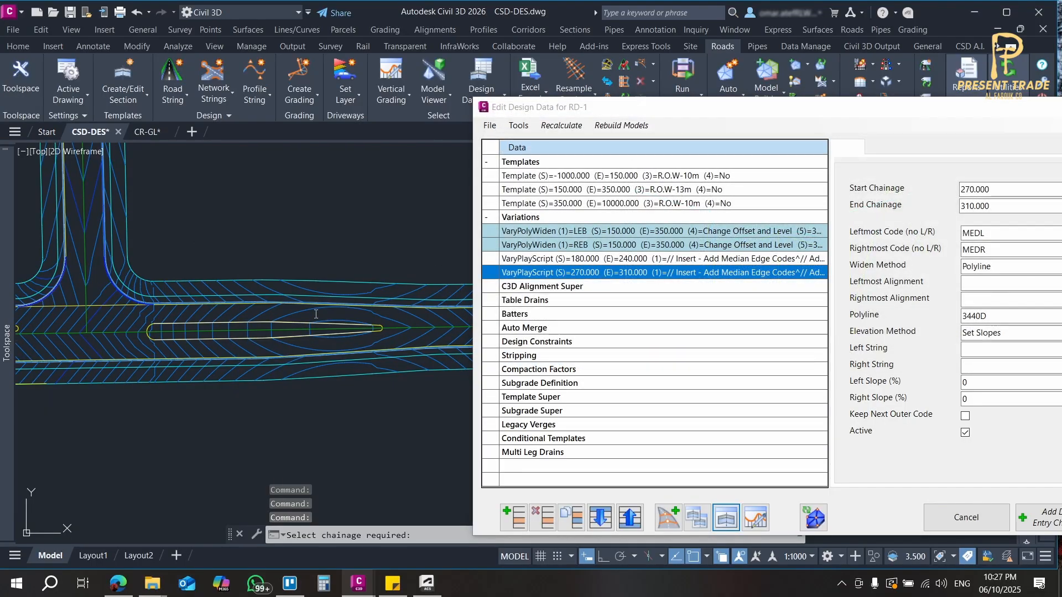
pyautogui.click(189, 355)
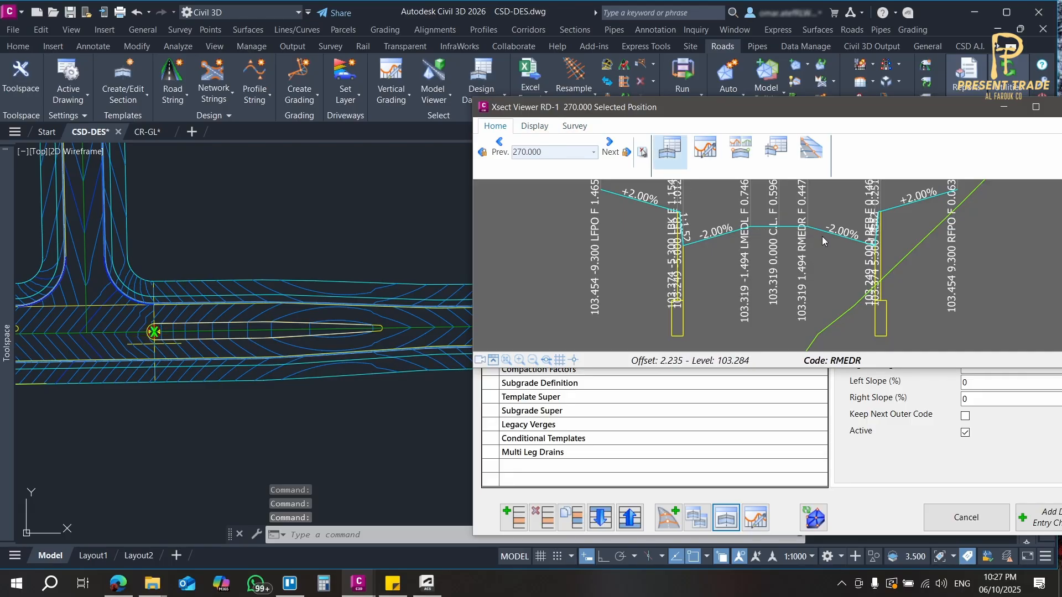
pyautogui.click(616, 148)
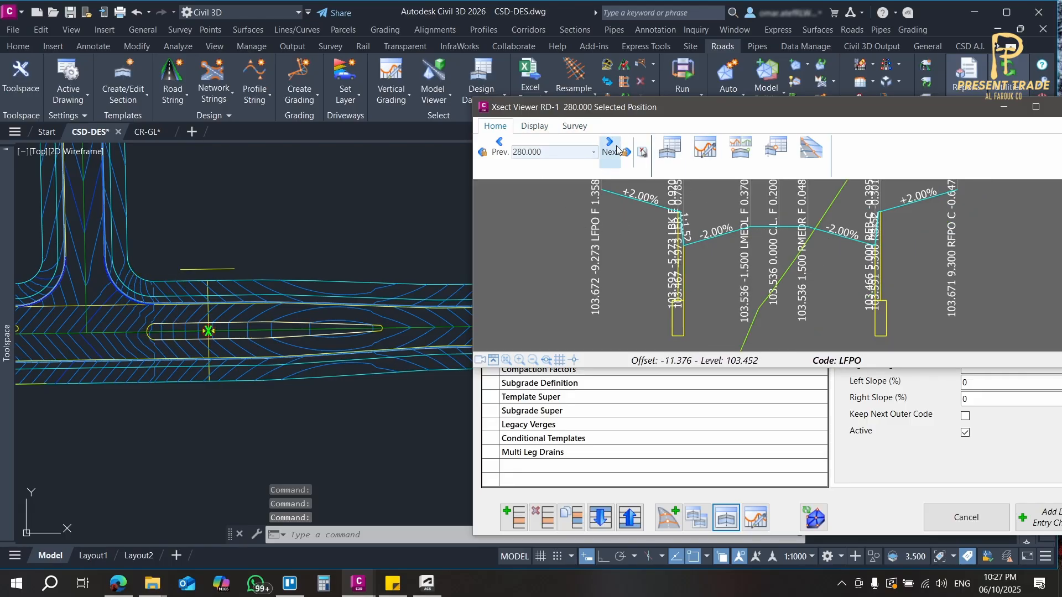
pyautogui.click(616, 148)
pyautogui.click(616, 147)
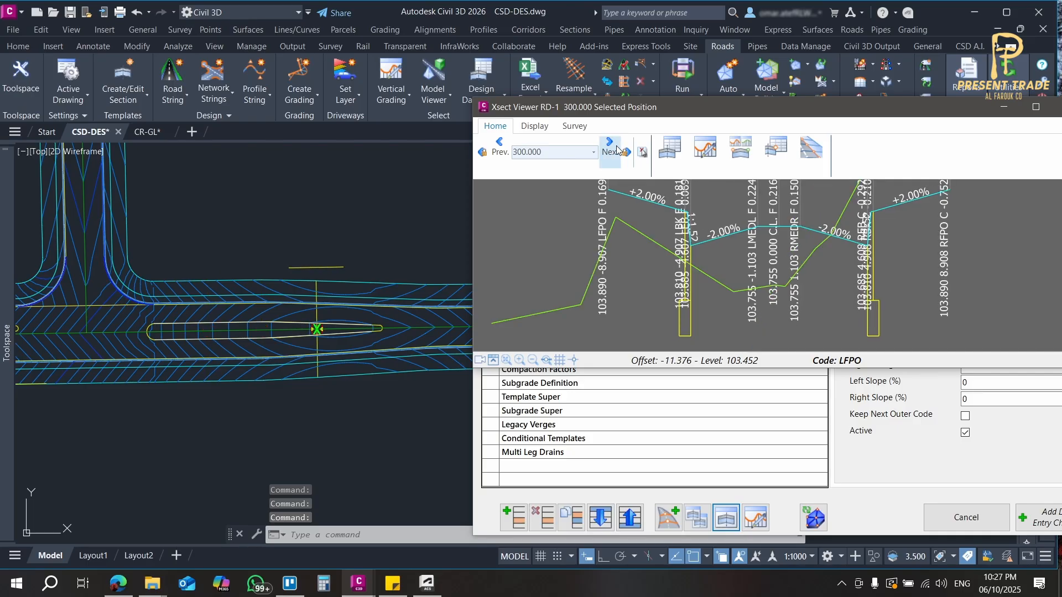
pyautogui.click(616, 147)
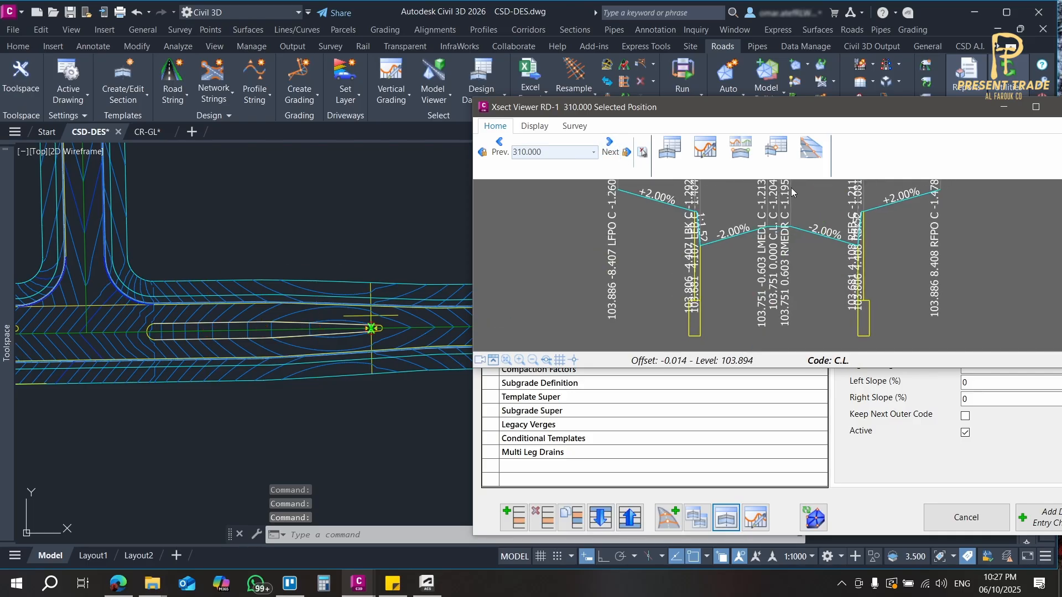
pyautogui.click(611, 148)
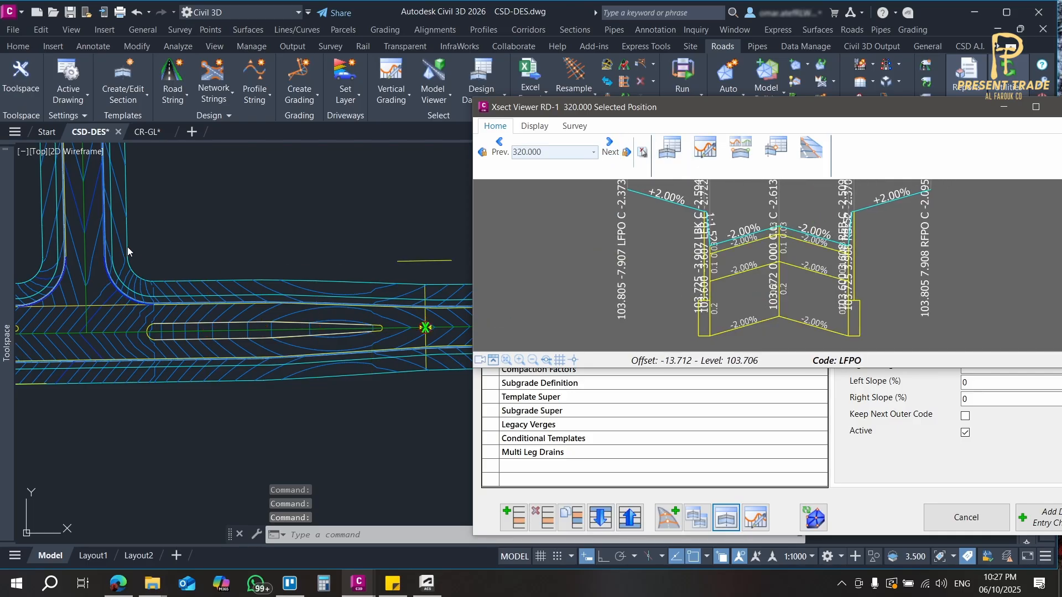
# Examine the contours around both medians and the junction in plan, and dismiss the section viewer.
pyautogui.click(133, 376)
pyautogui.moveTo(123, 396); pyautogui.dragTo(193, 401, button='middle')
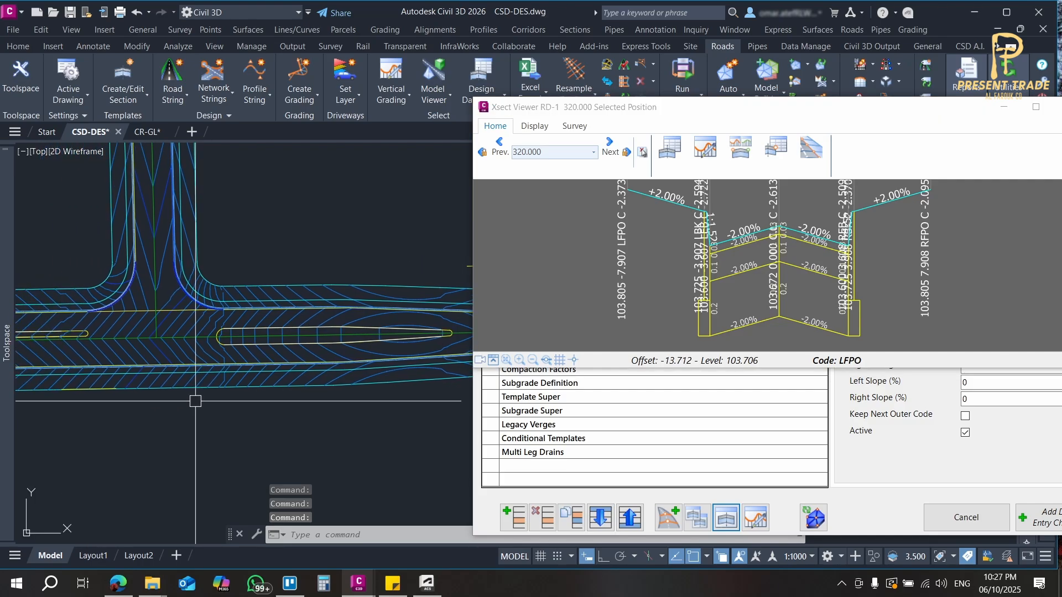
pyautogui.scroll(-2, 299, 342)
pyautogui.moveTo(240, 357); pyautogui.dragTo(321, 344, button='middle')
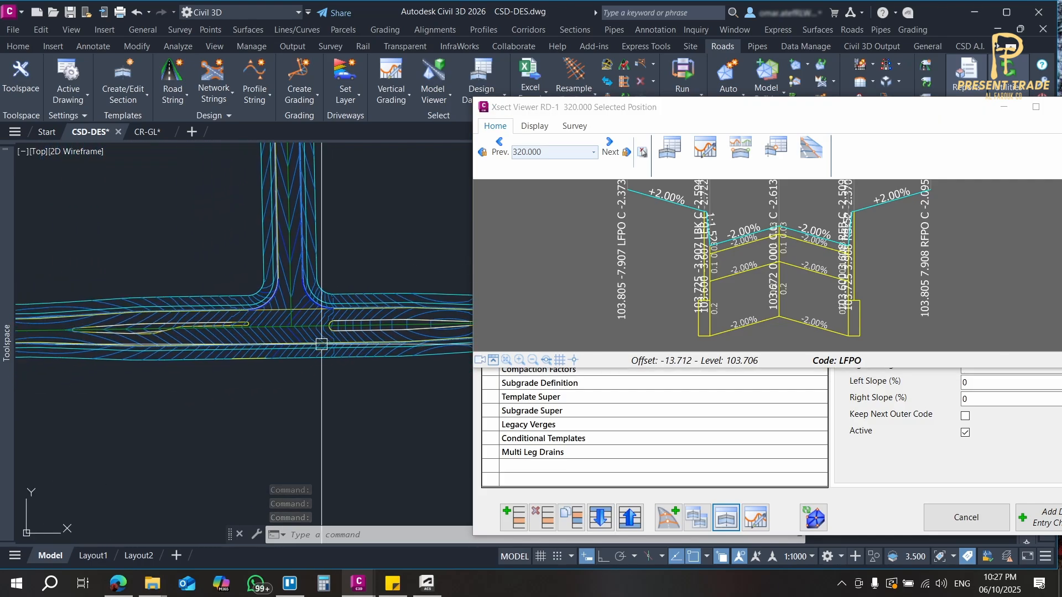
pyautogui.scroll(2, 375, 329)
pyautogui.scroll(-2, 375, 328)
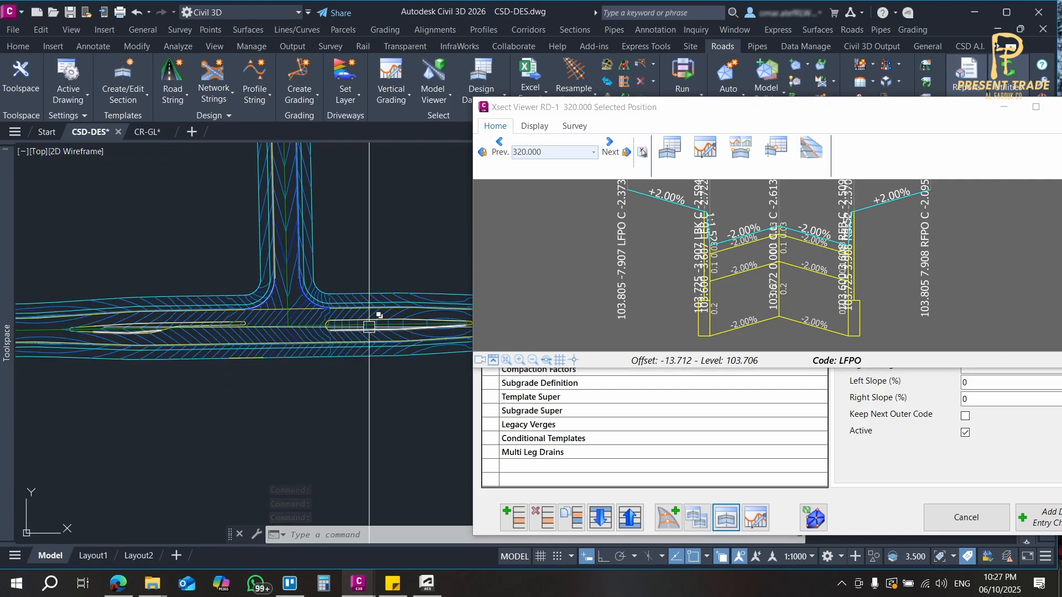
pyautogui.click(844, 109)
pyautogui.click(1004, 108)
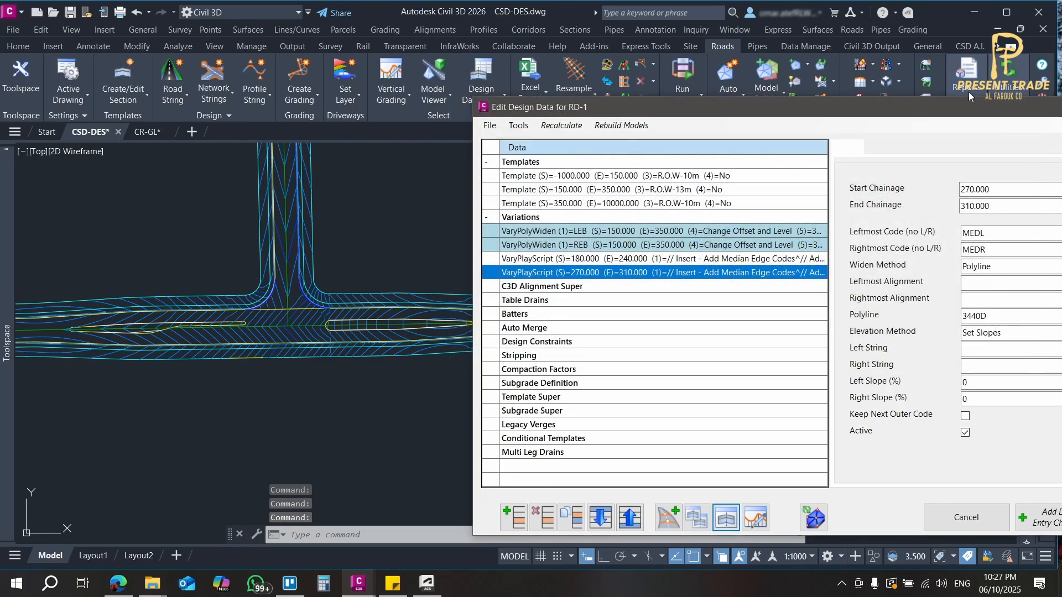
# Close the RD-1 design data window and view both medians at the junction in plan.
pyautogui.moveTo(968, 105); pyautogui.dragTo(877, 63)
pyautogui.moveTo(1035, 66); pyautogui.dragTo(876, 36)
pyautogui.click(948, 31)
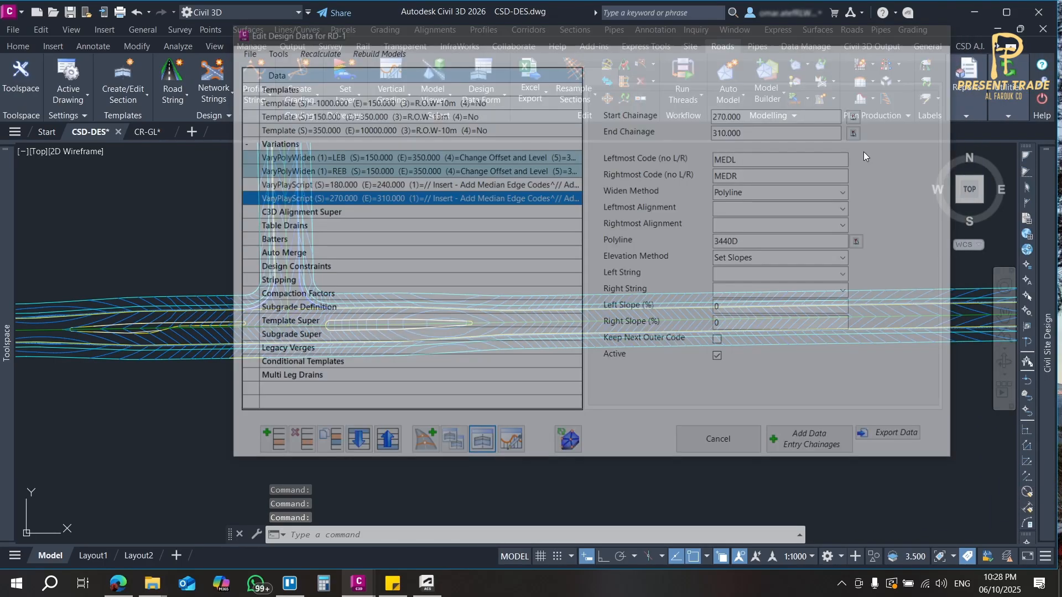
pyautogui.scroll(3, 418, 315)
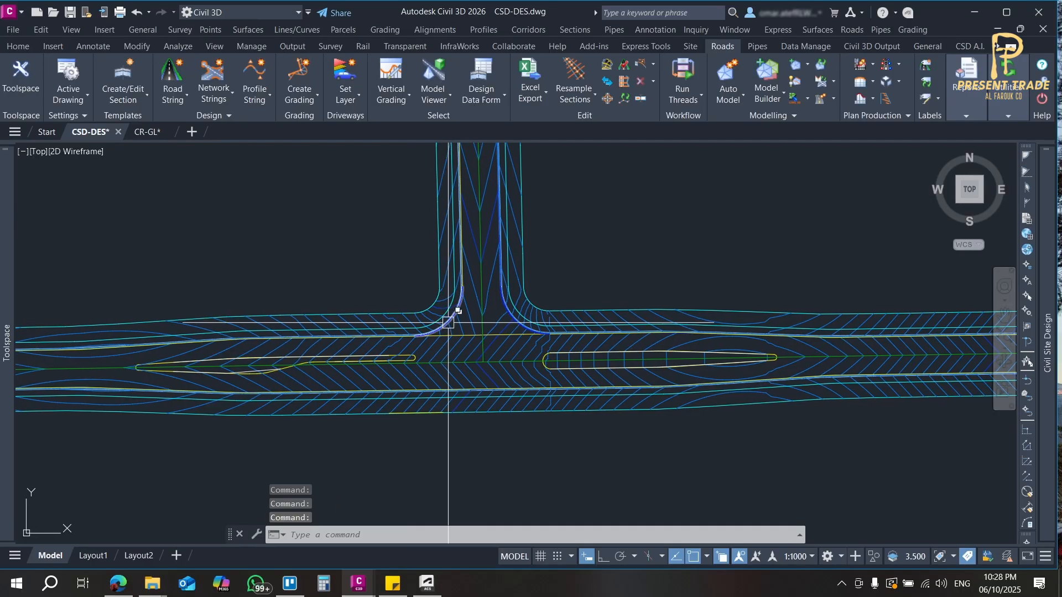